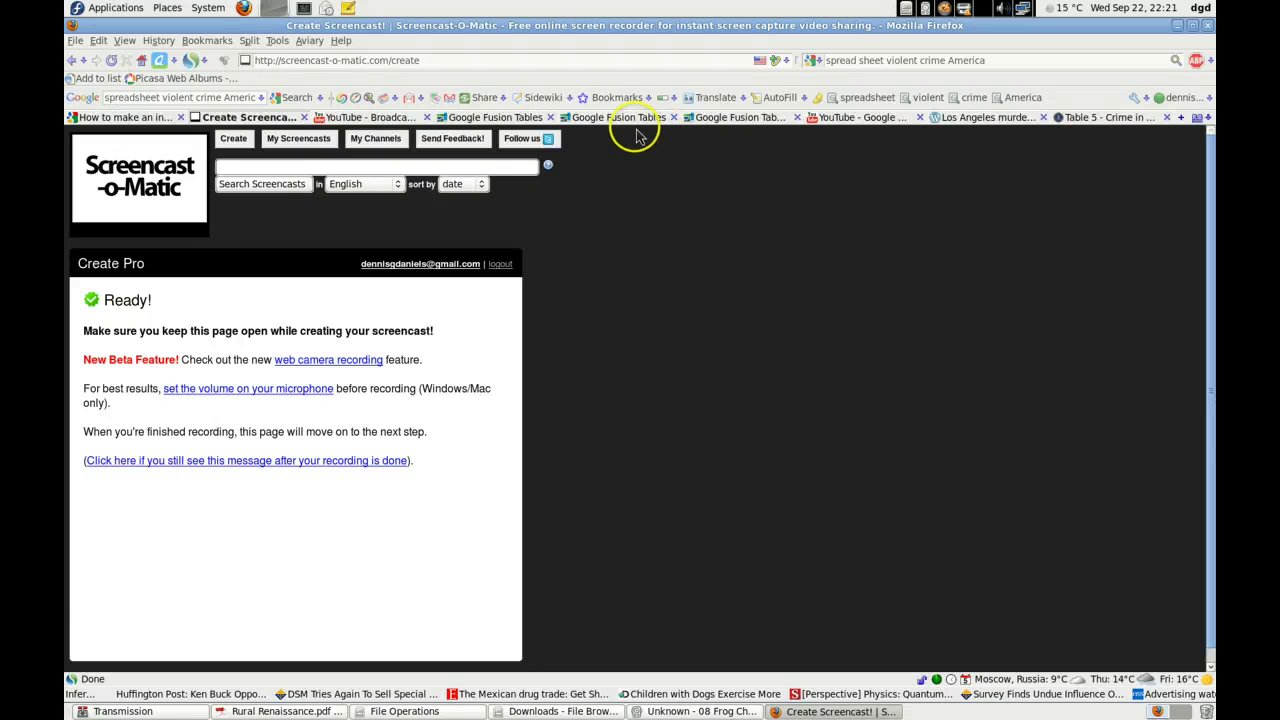
# Search the Fusion Tables public tables for 'crime'.
pyautogui.click(628, 121)
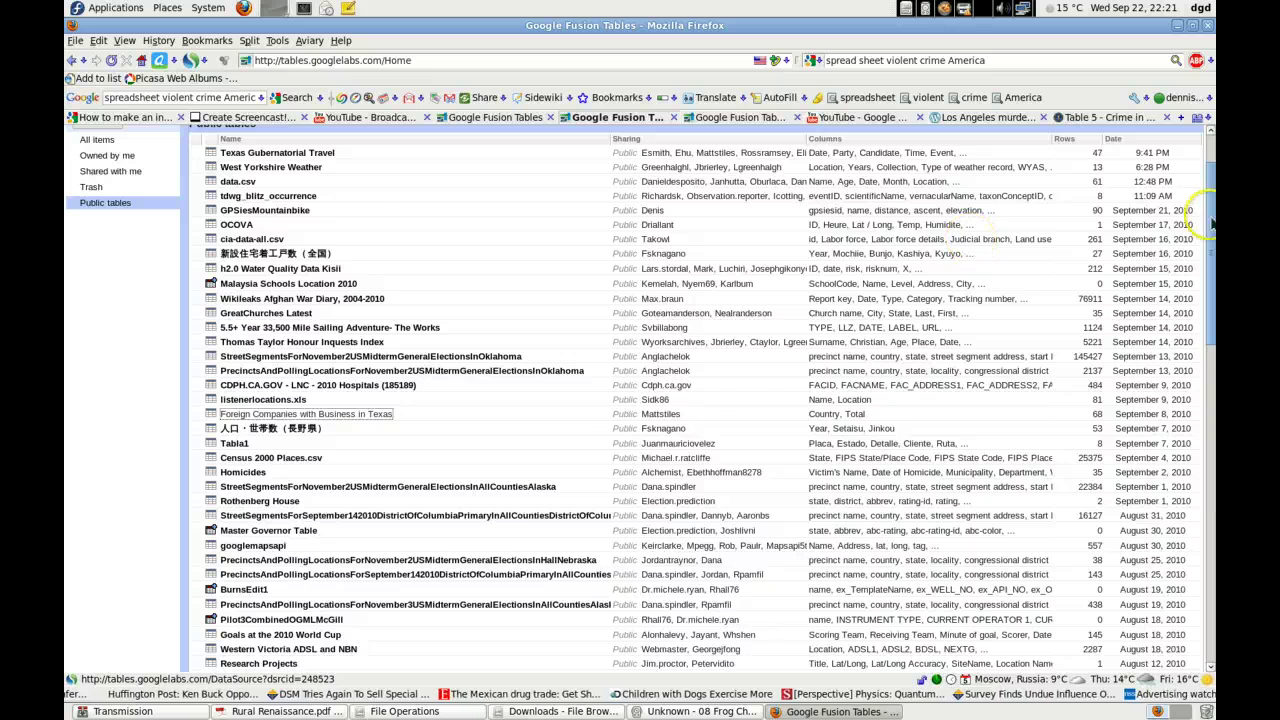
pyautogui.scroll(2, 1210, 222)
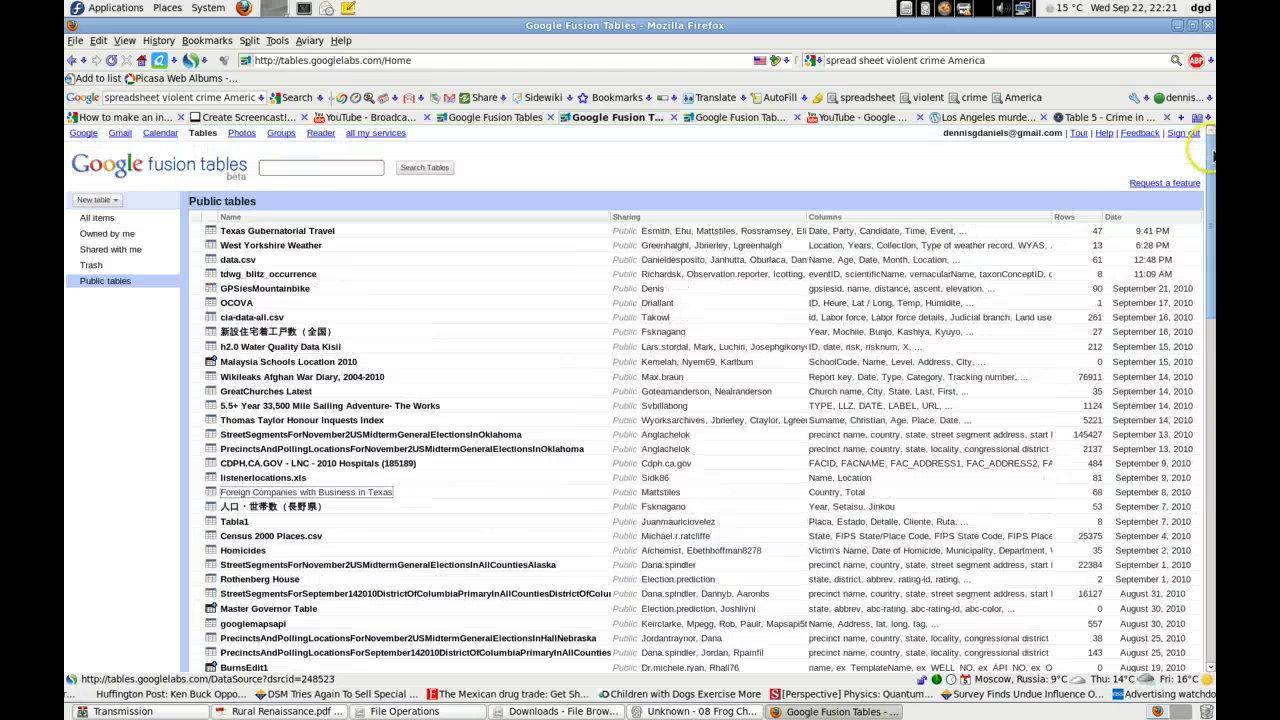
pyautogui.click(358, 172)
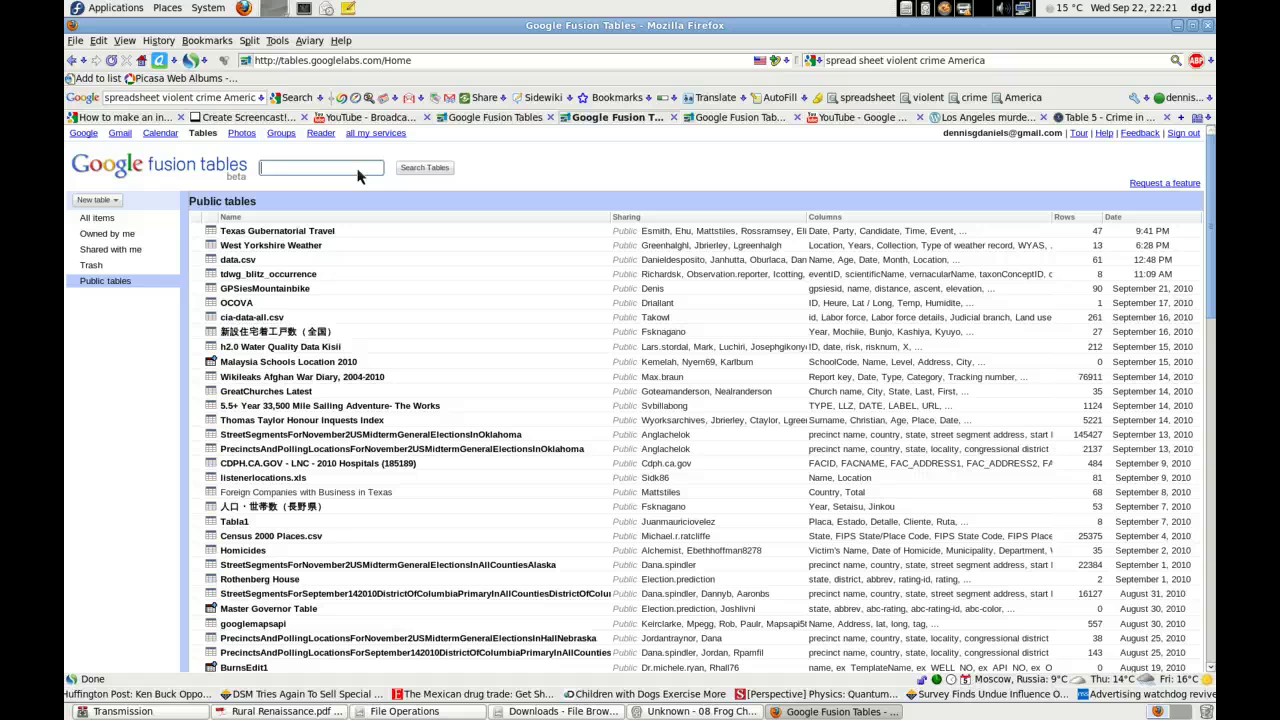
pyautogui.write('crime')
pyautogui.click(419, 175)
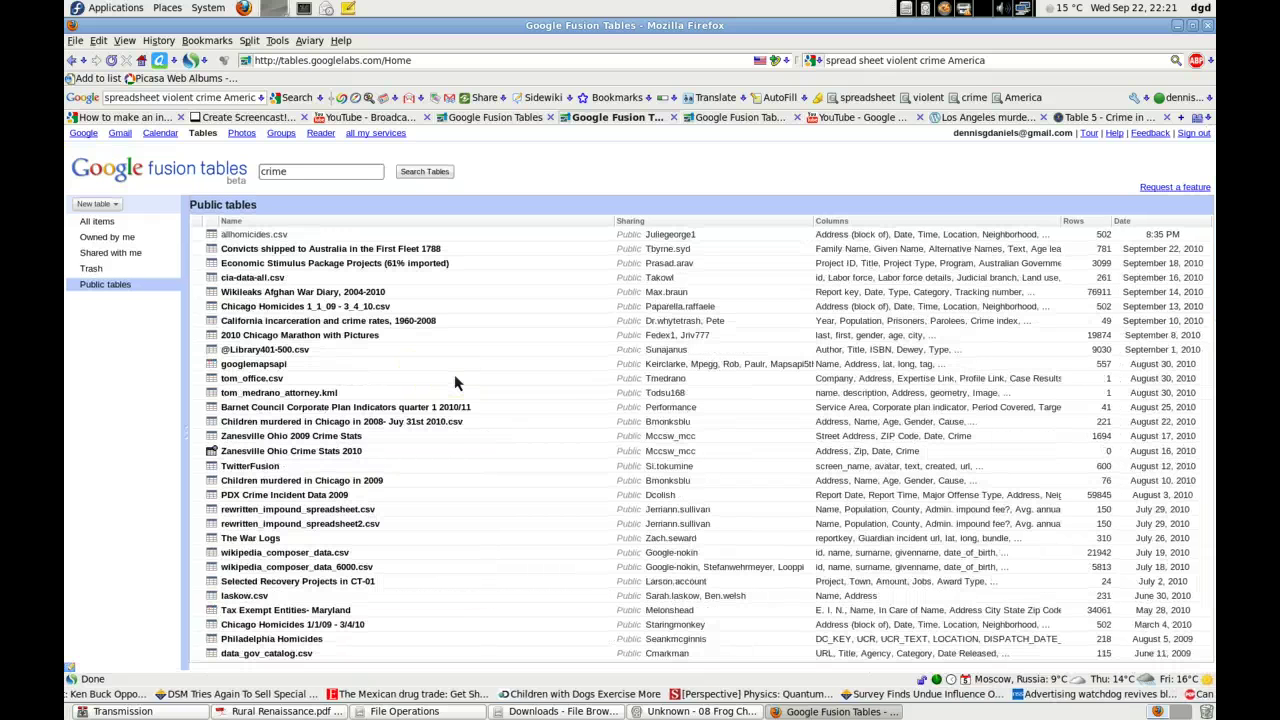
# Open the FBI's 2008 'Crime in the United States' Table 5 state data page.
pyautogui.click(501, 350)
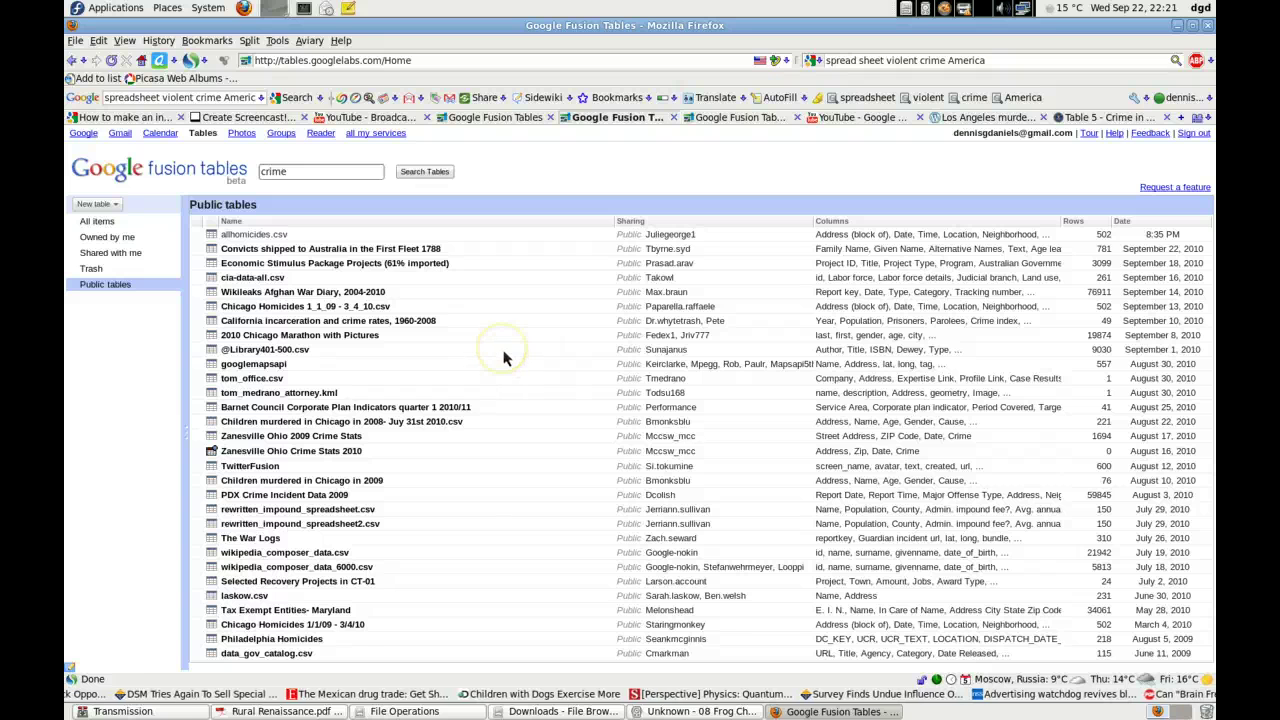
pyautogui.click(493, 232)
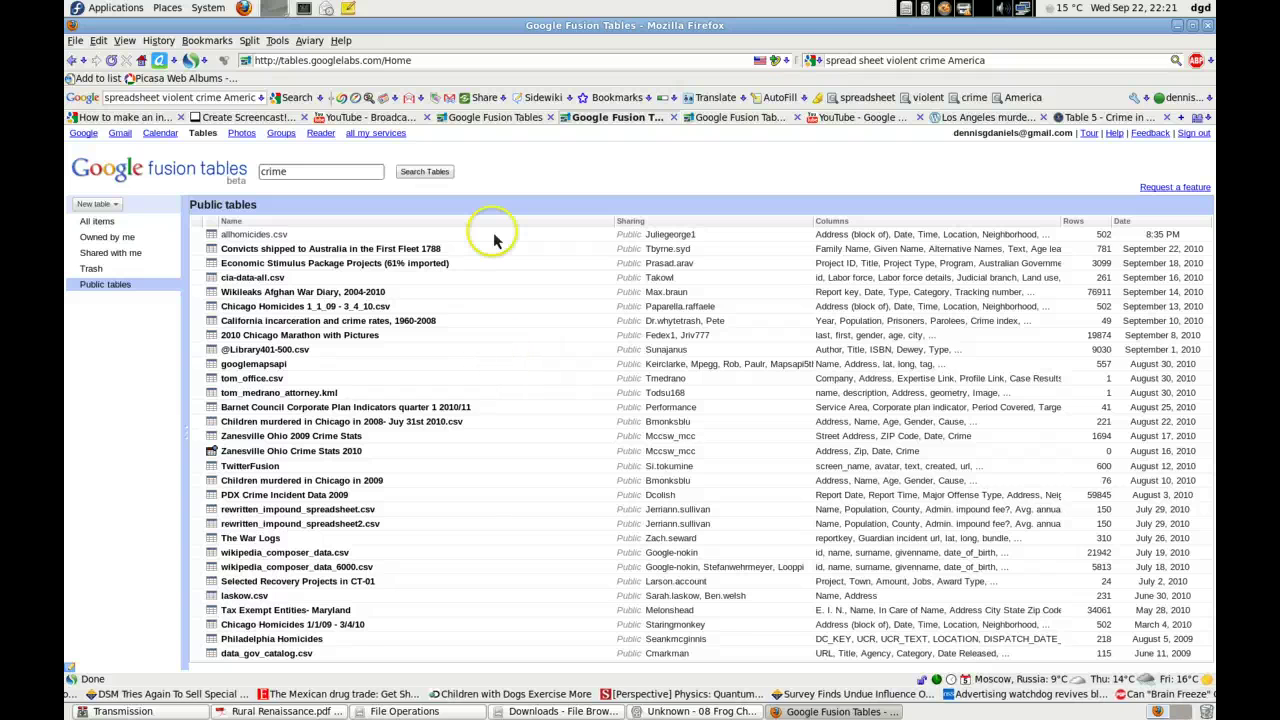
pyautogui.click(1028, 170)
# Download FBI Table 5 as Excel, saving it to the Desktop as 'crime 2008 US.xls'.
pyautogui.click(1100, 118)
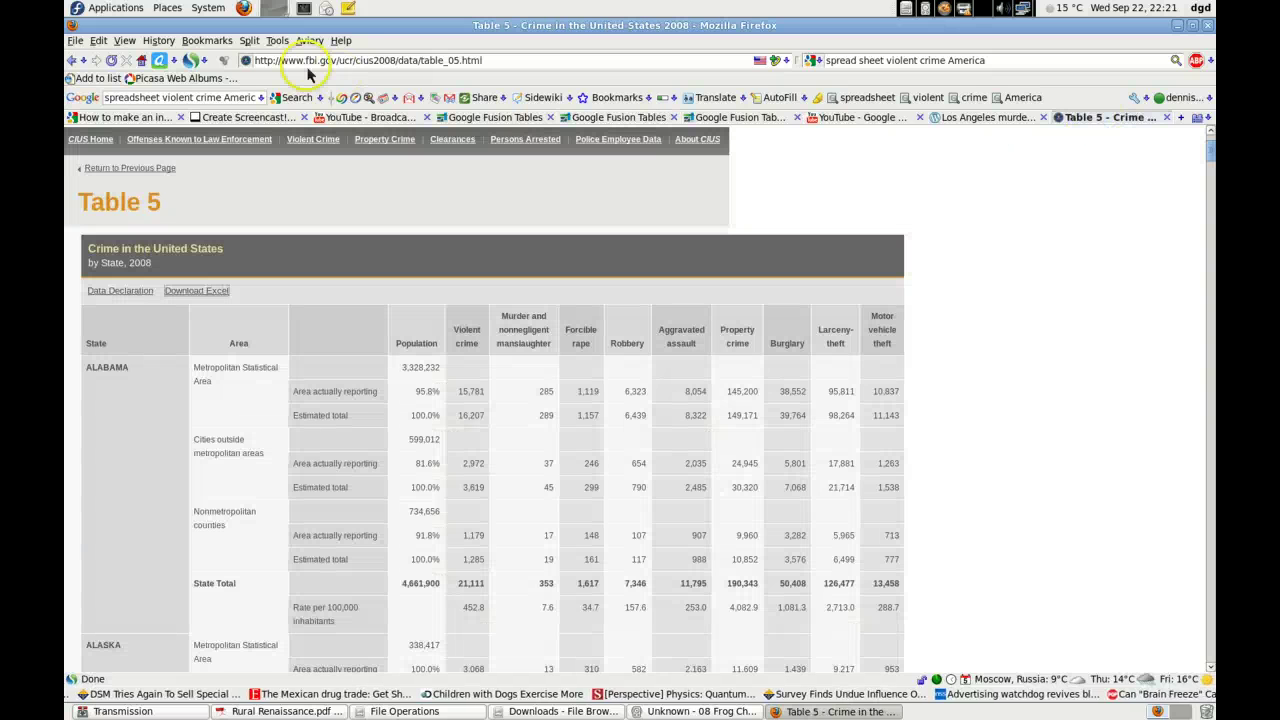
pyautogui.click(207, 292)
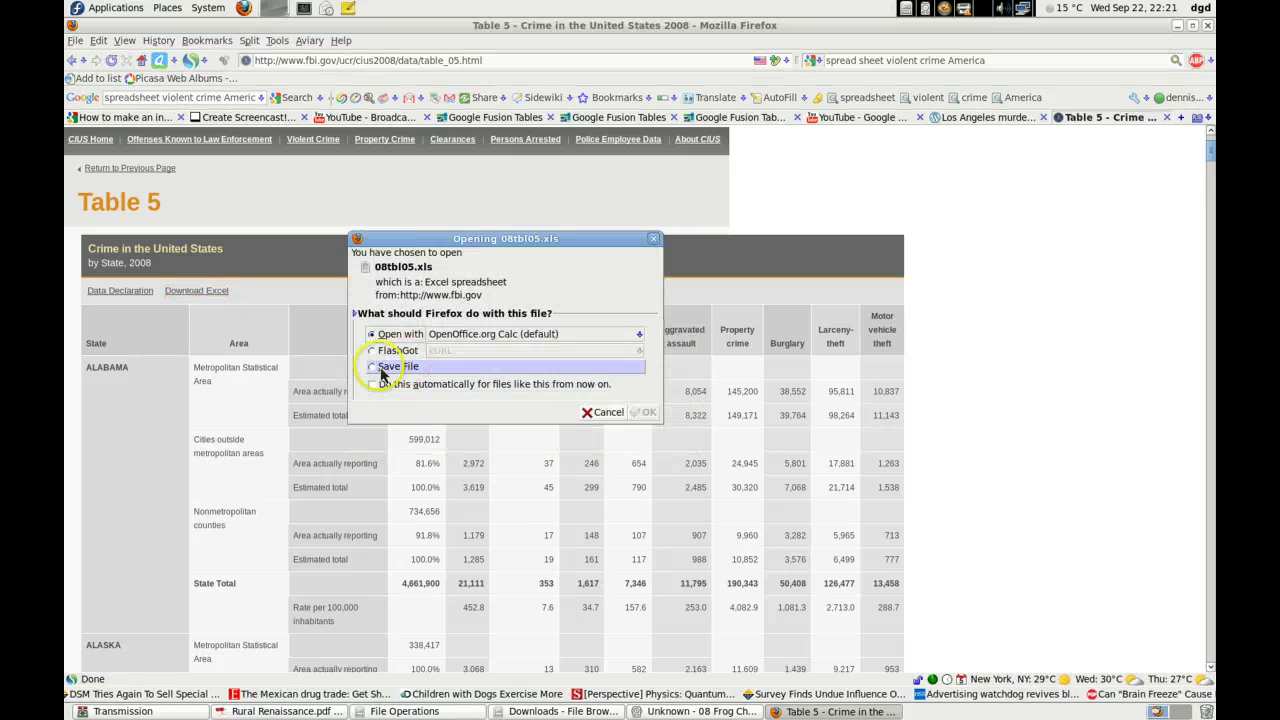
pyautogui.click(380, 366)
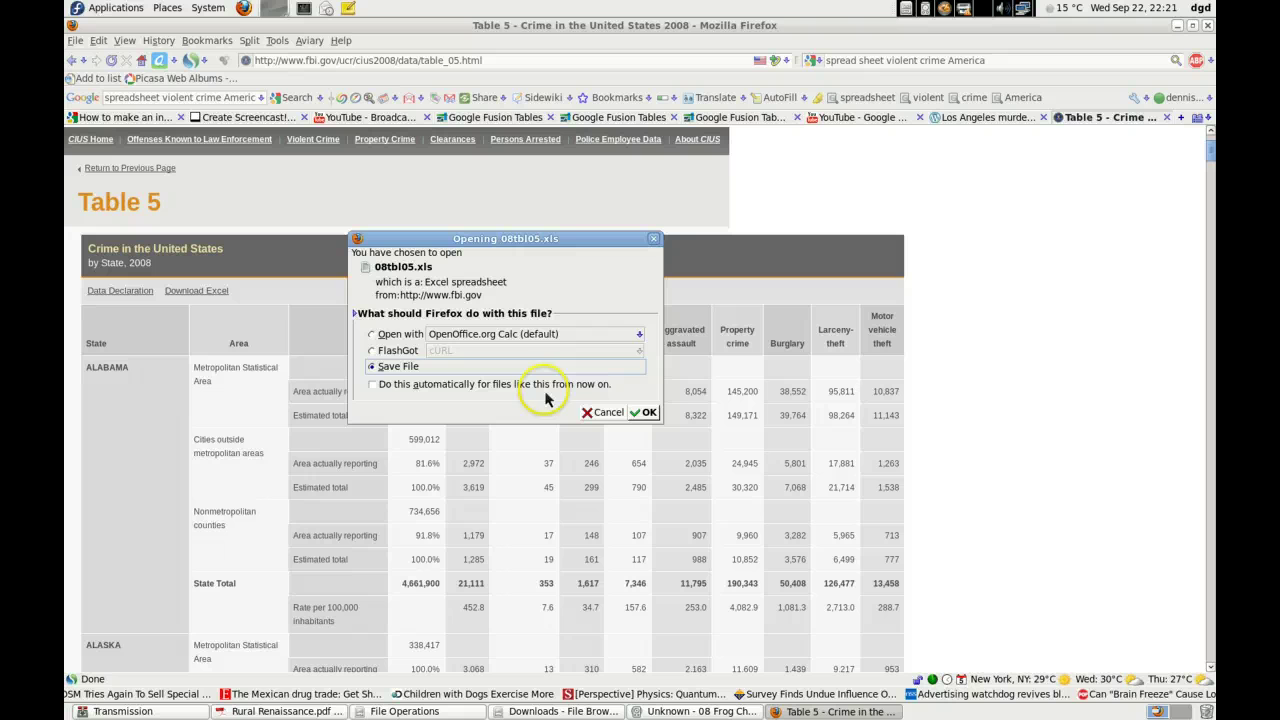
pyautogui.click(646, 413)
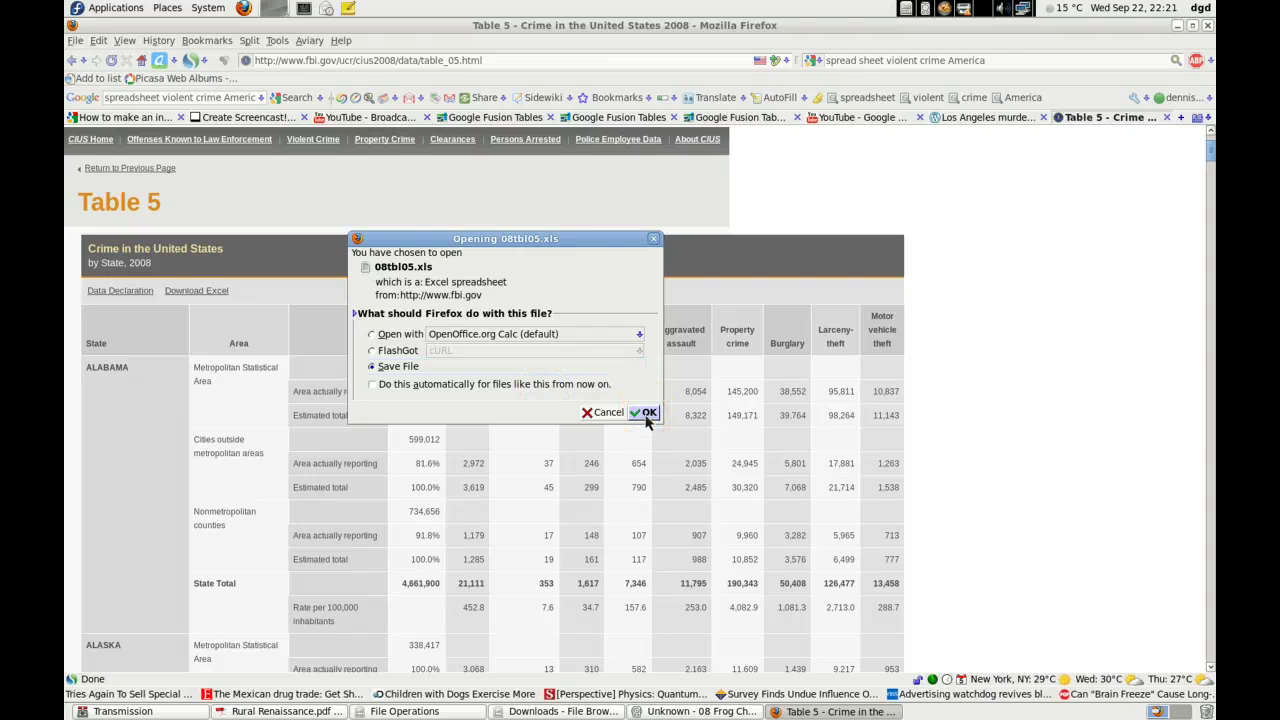
pyautogui.click(646, 413)
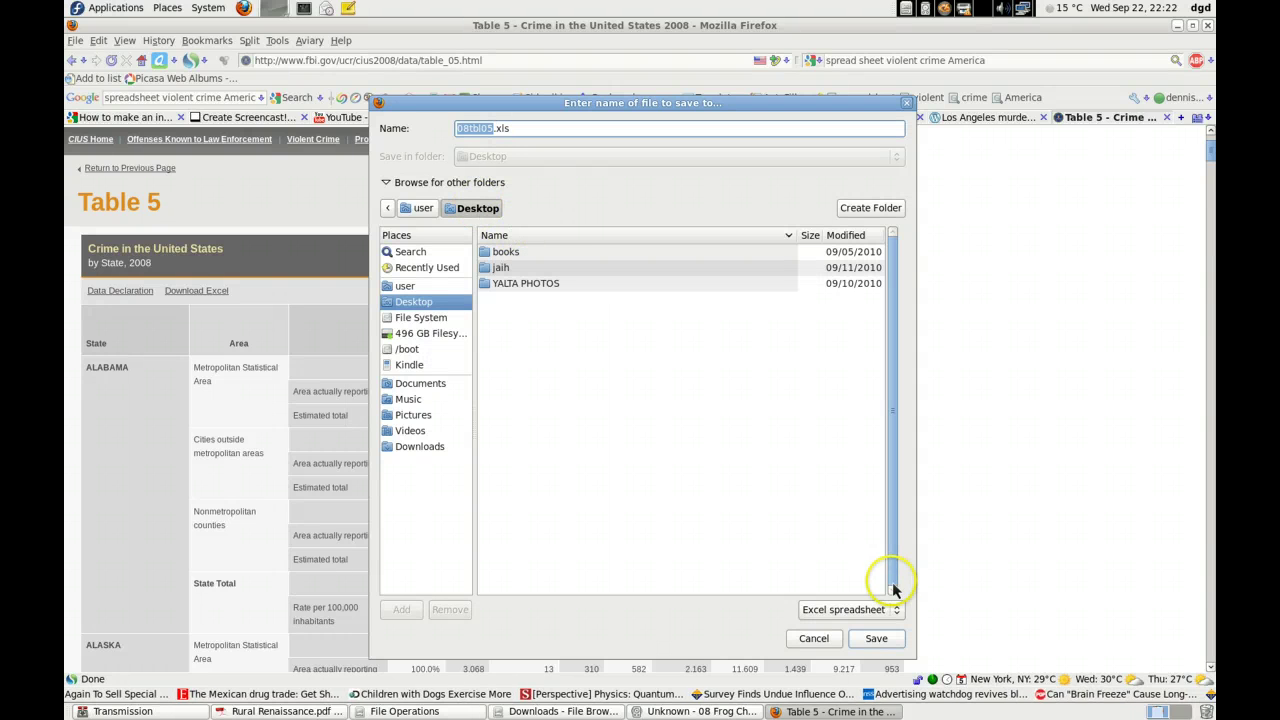
pyautogui.write('crime')
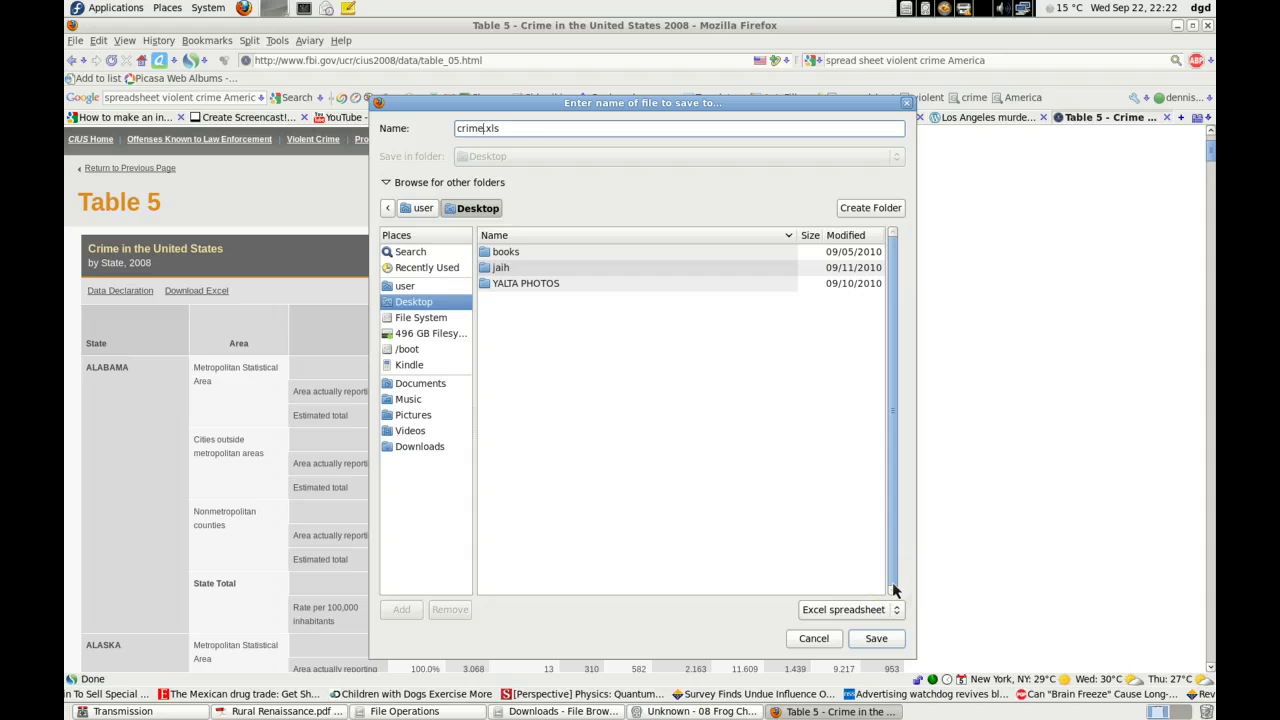
pyautogui.write(' 2008 US')
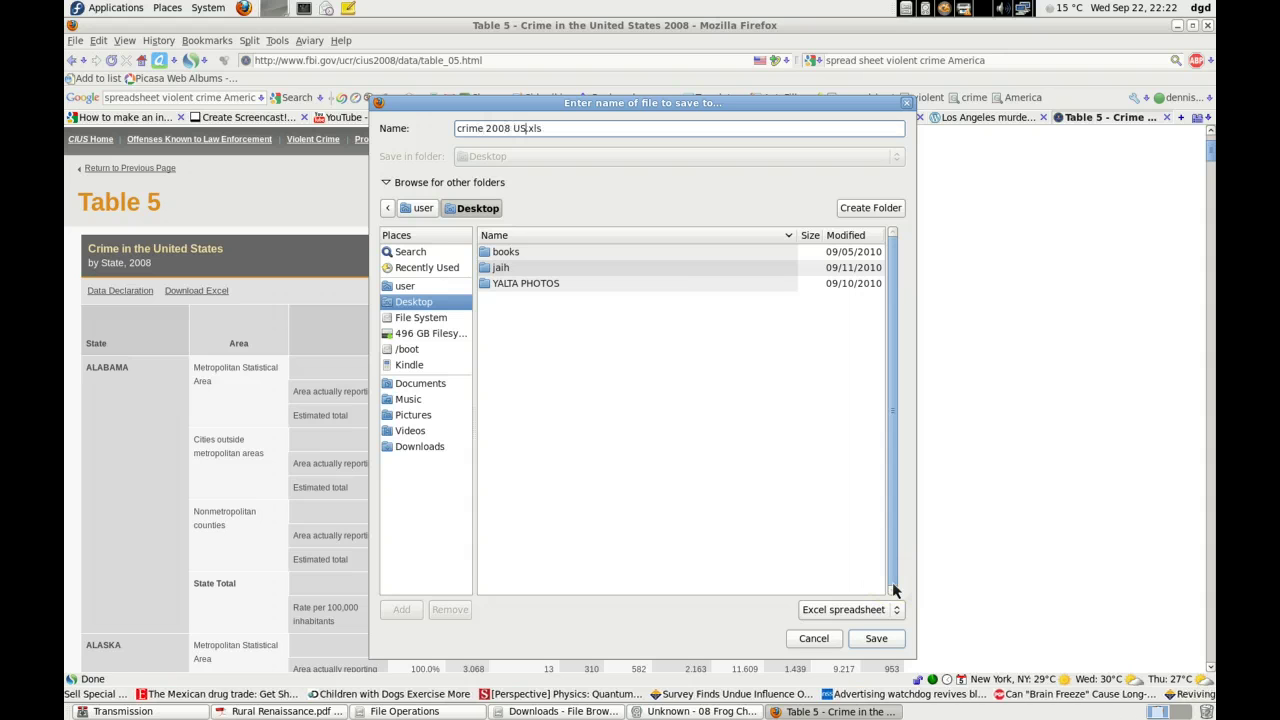
pyautogui.click(876, 638)
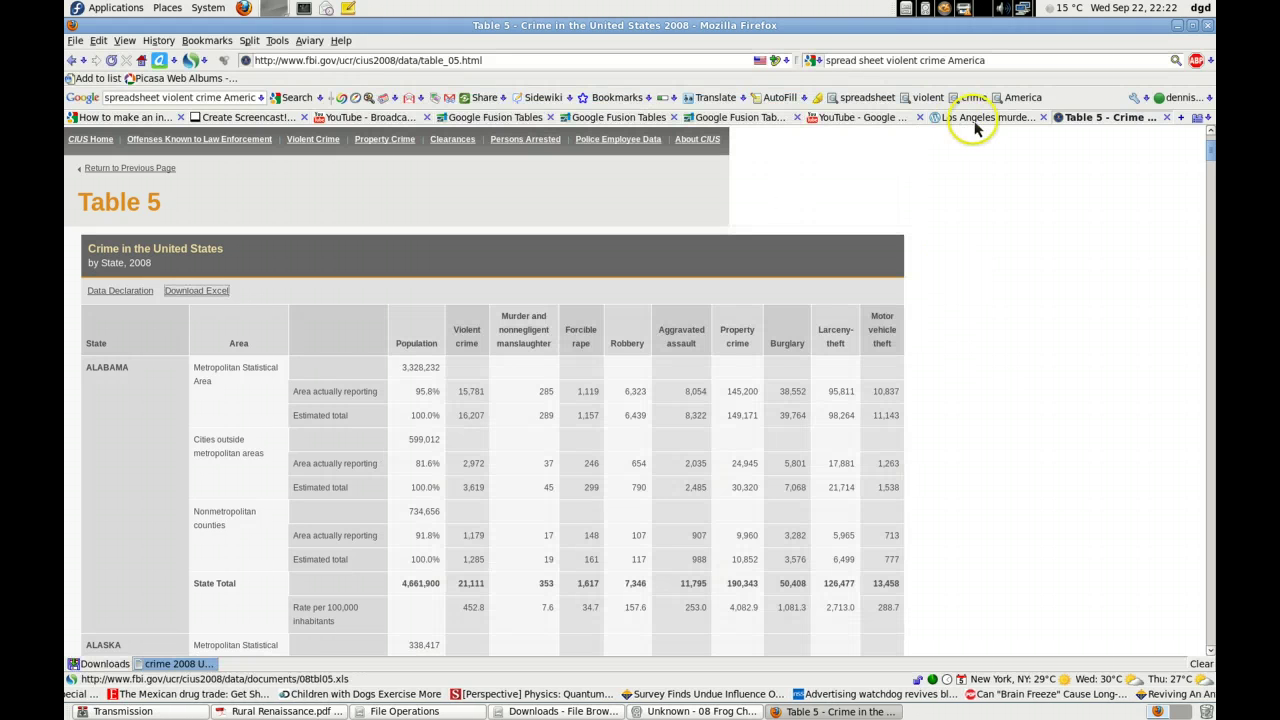
# Close the two duplicate Fusion Tables tabs and start a new table with Import table.
pyautogui.click(614, 120)
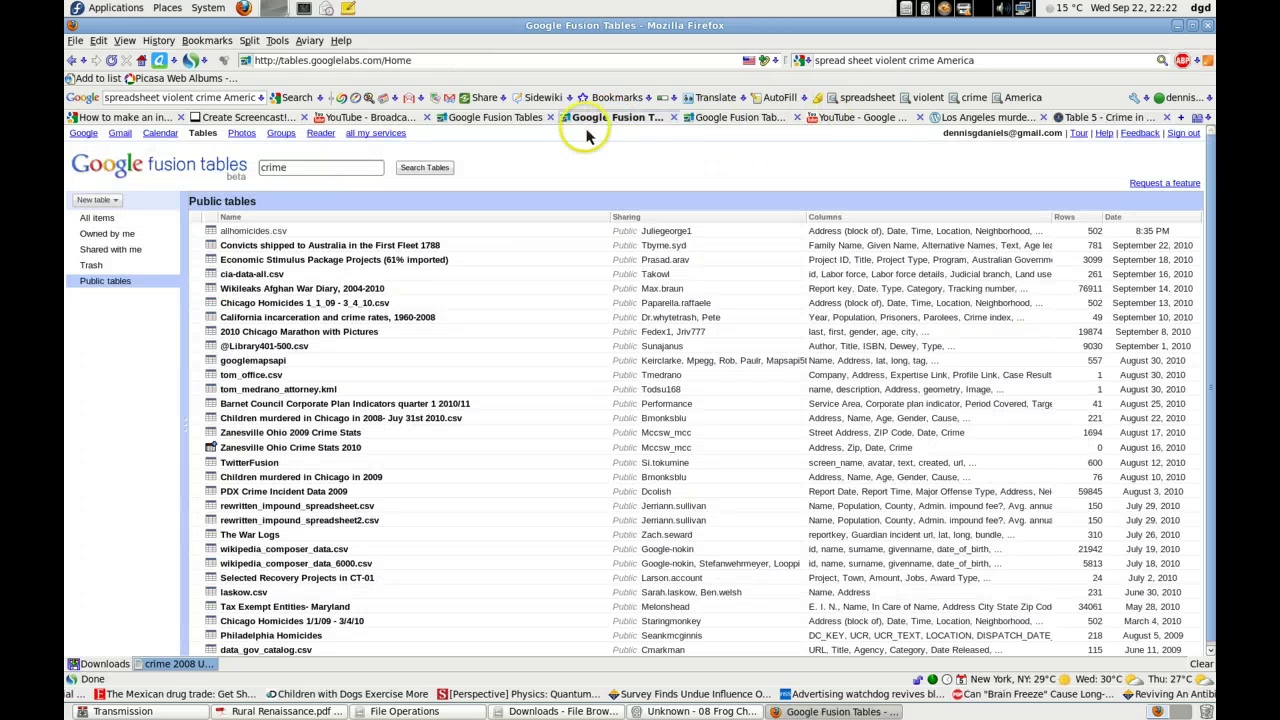
pyautogui.hotkey('ctrl', 'w')
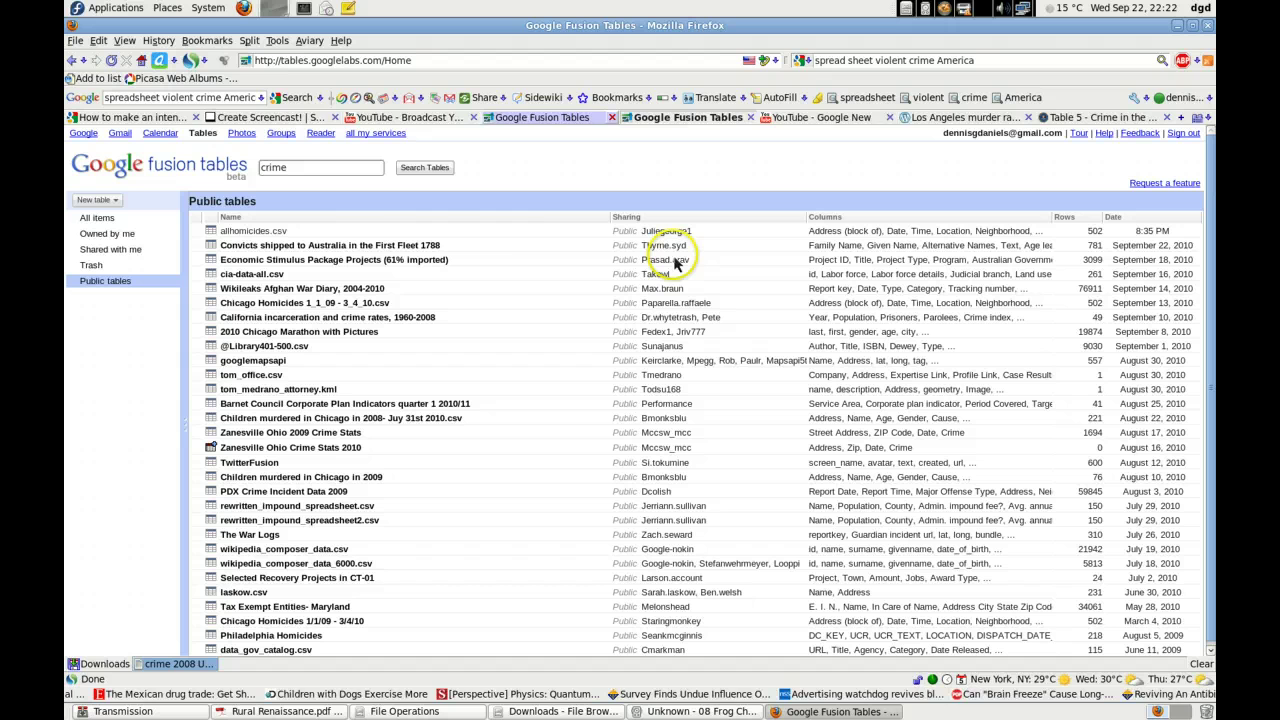
pyautogui.hotkey('ctrl', 'w')
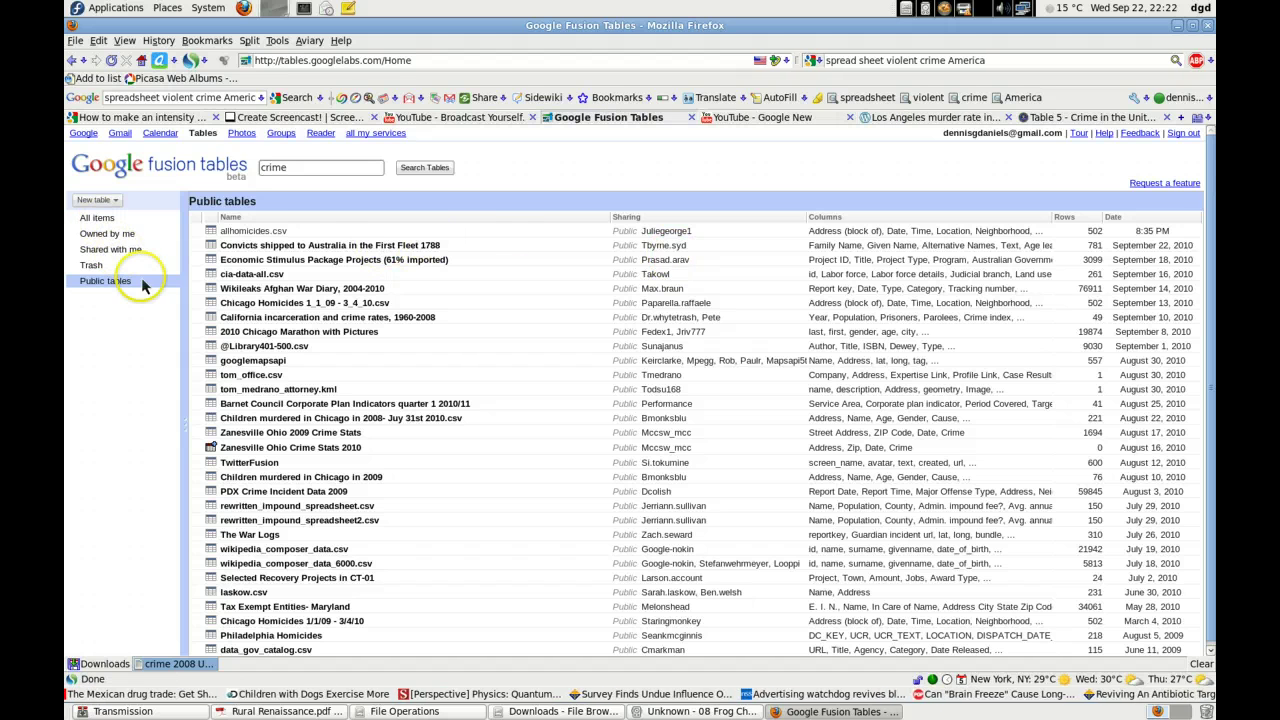
pyautogui.click(98, 200)
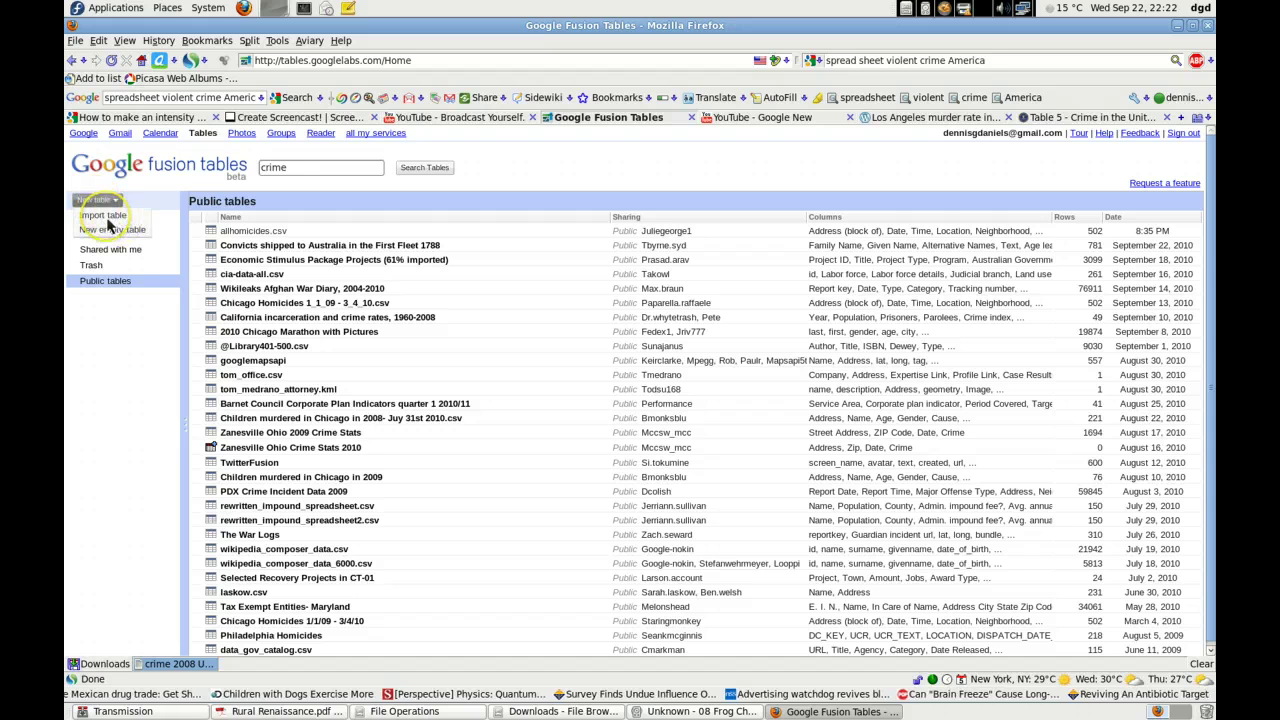
pyautogui.click(112, 229)
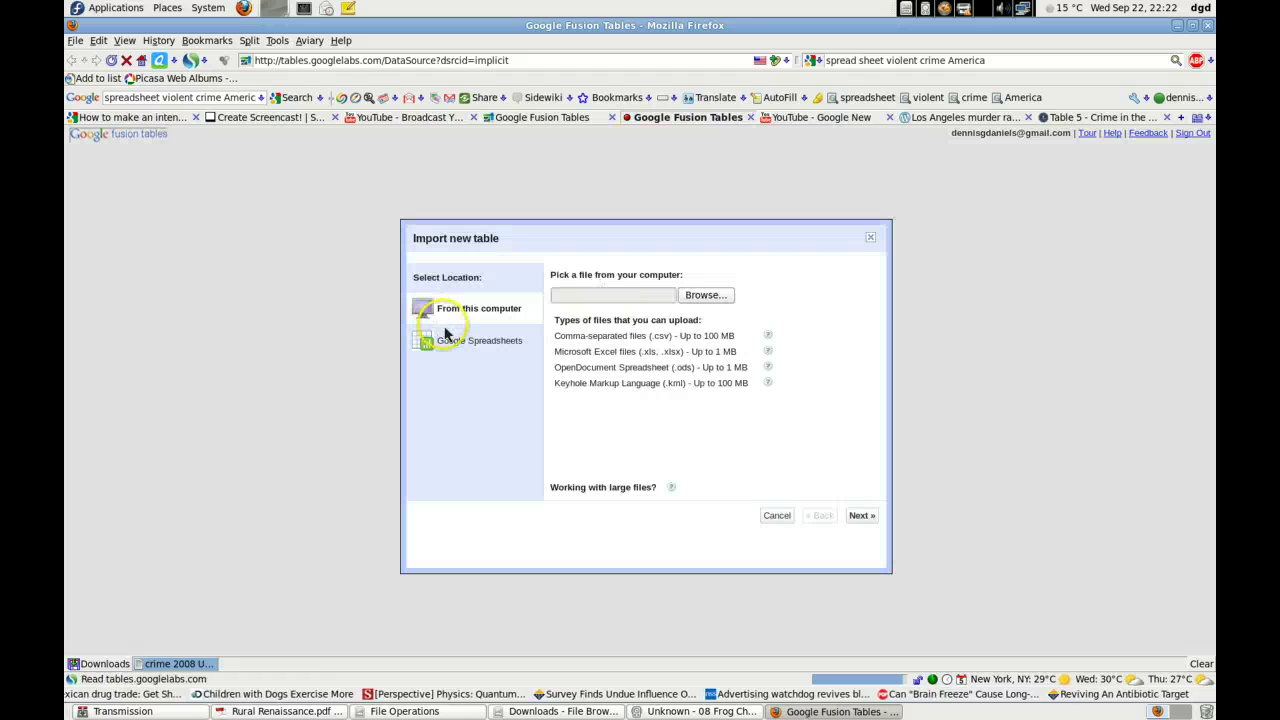
# Pick 'crime 2008 US.xls' from the Desktop as the upload file and continue.
pyautogui.click(463, 316)
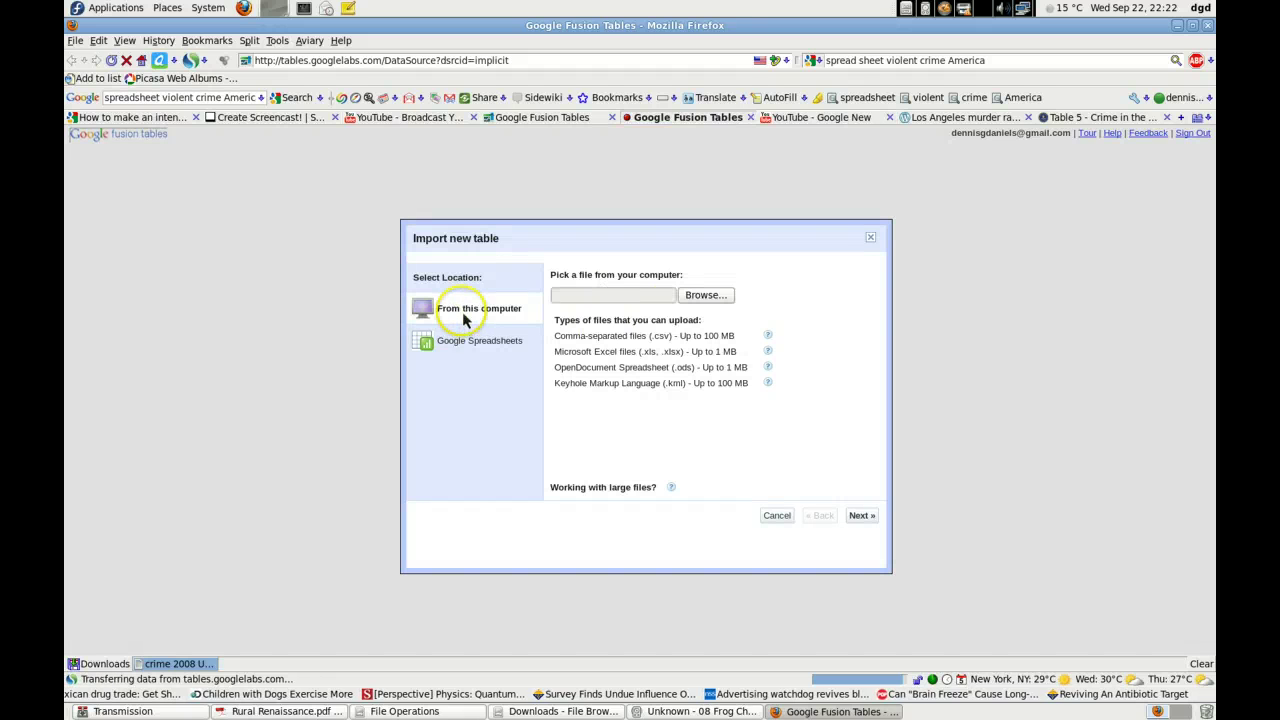
pyautogui.click(700, 298)
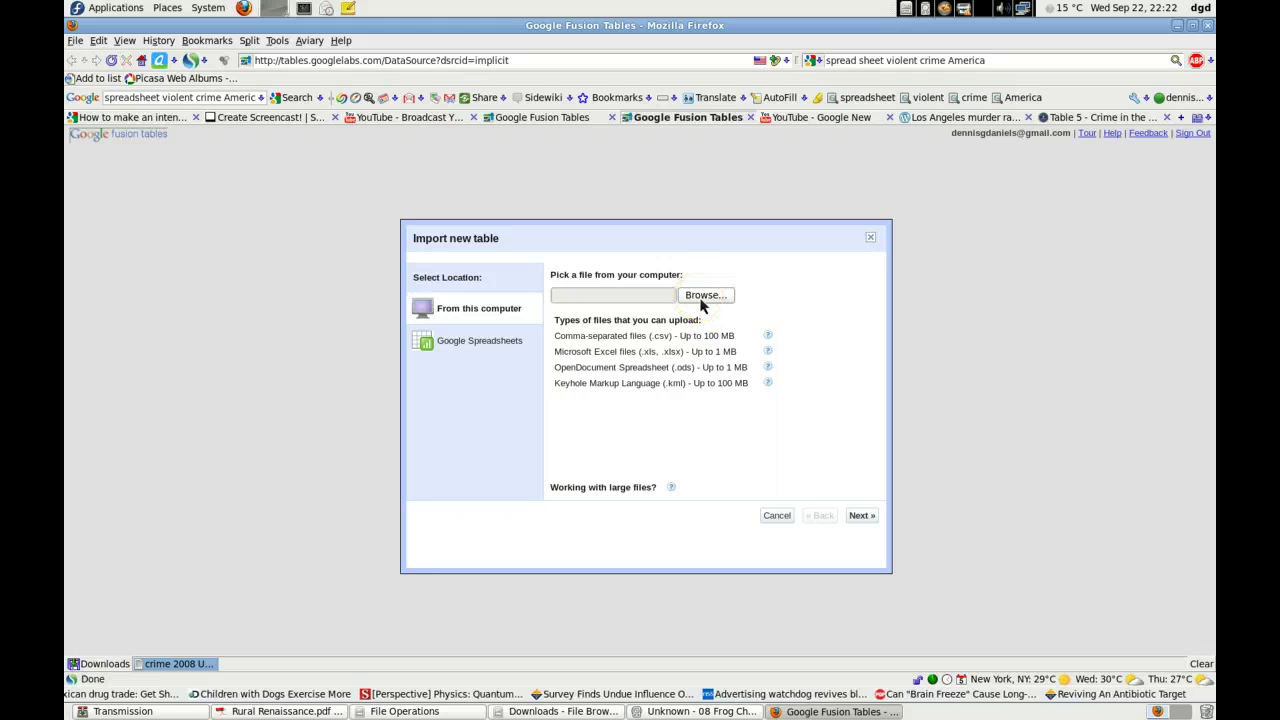
pyautogui.click(704, 294)
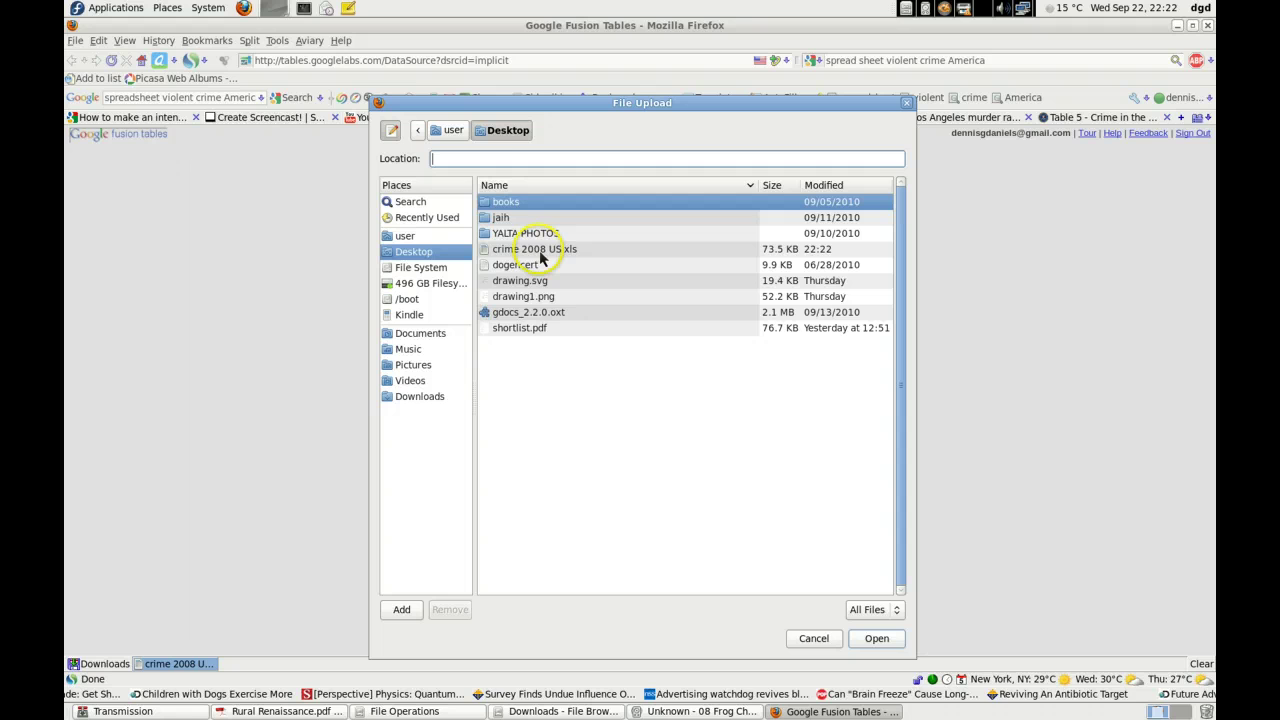
pyautogui.click(538, 250)
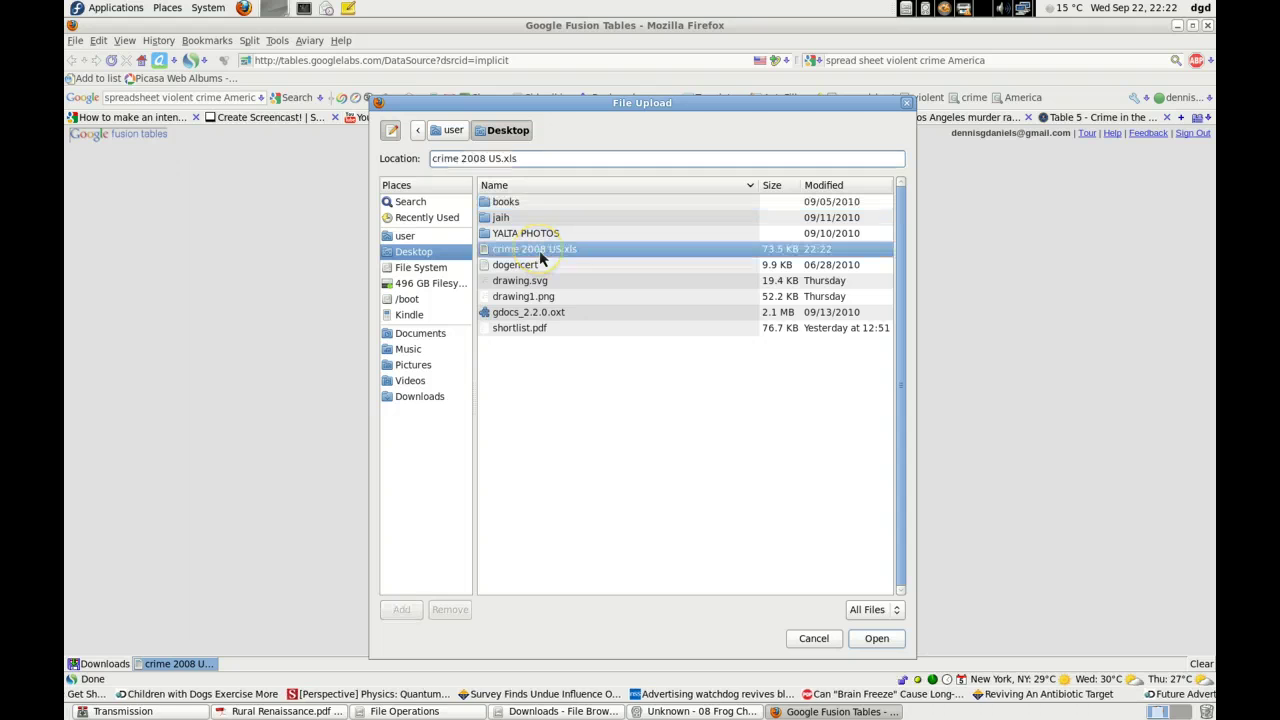
pyautogui.click(877, 638)
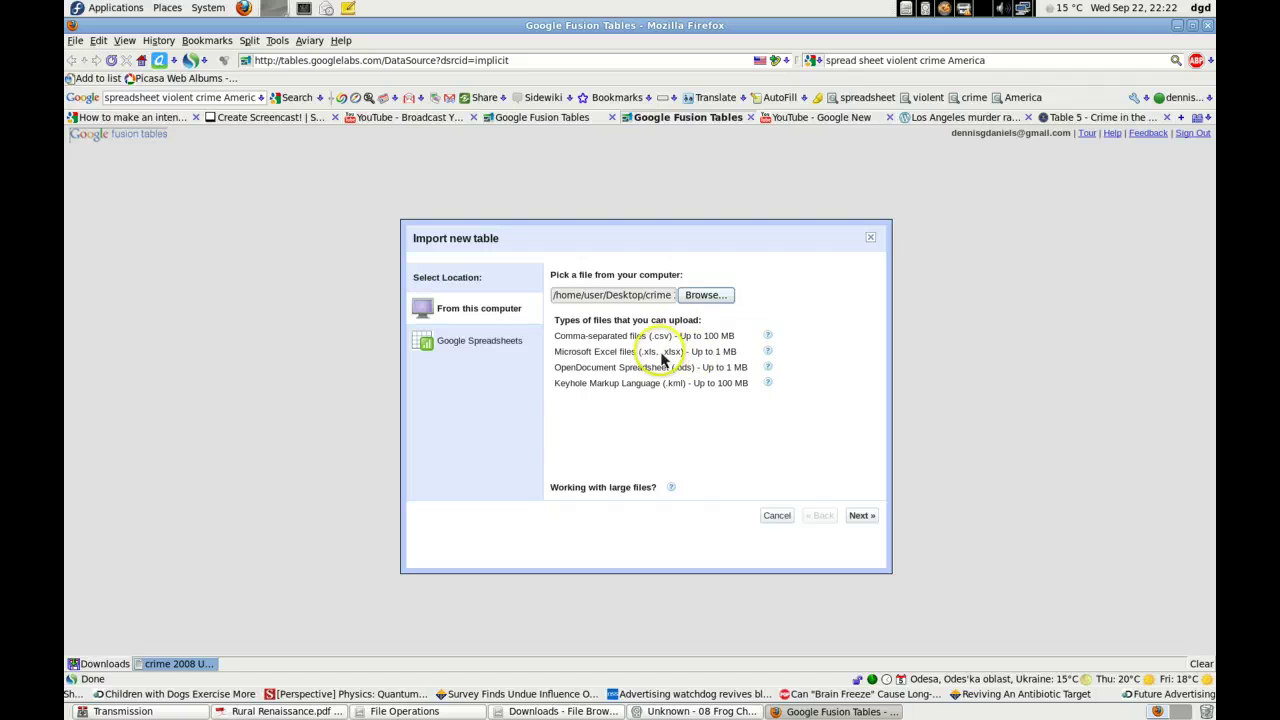
pyautogui.click(862, 516)
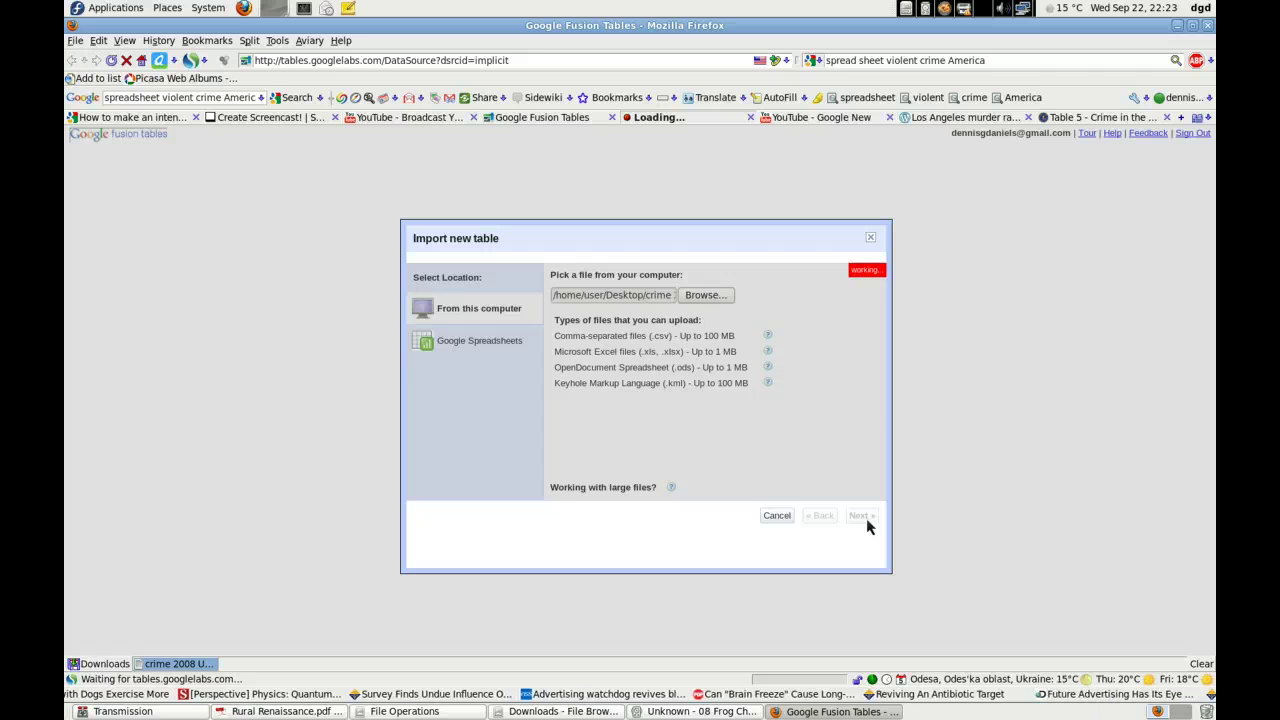
# Set the import's header row from 1 to 4, the State, Area, Population row.
pyautogui.click(866, 285)
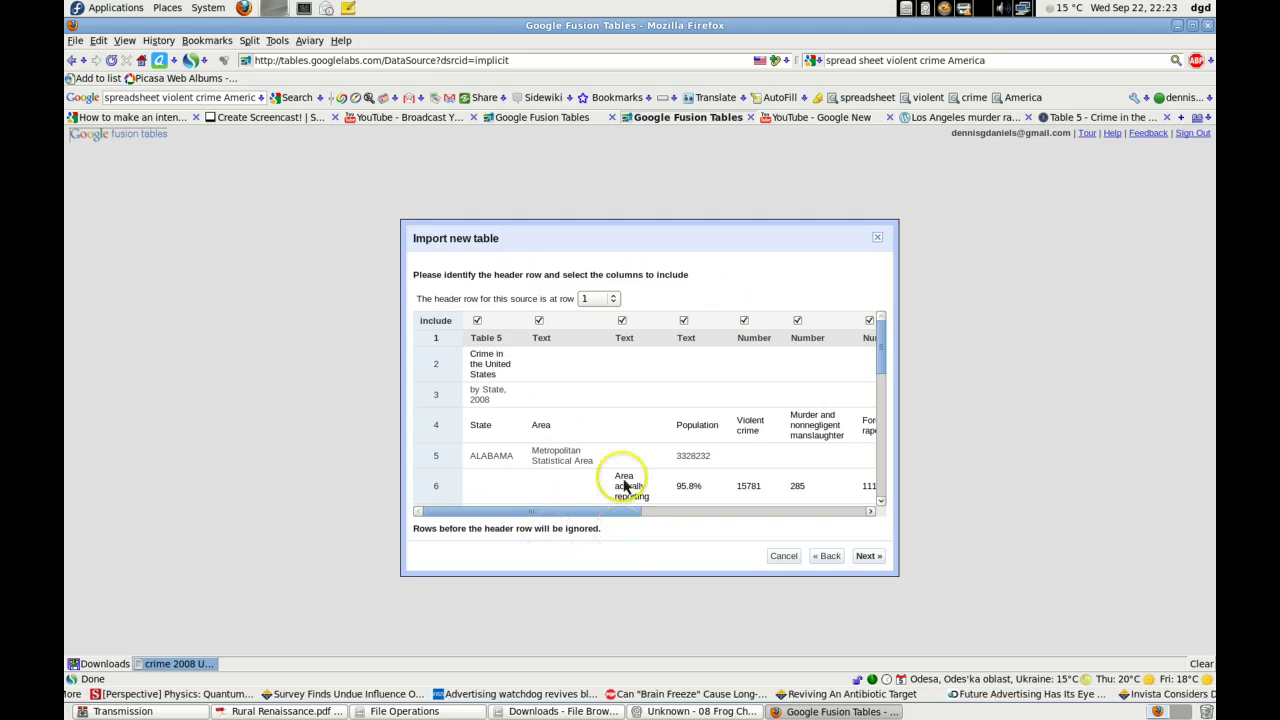
pyautogui.click(613, 300)
pyautogui.click(588, 369)
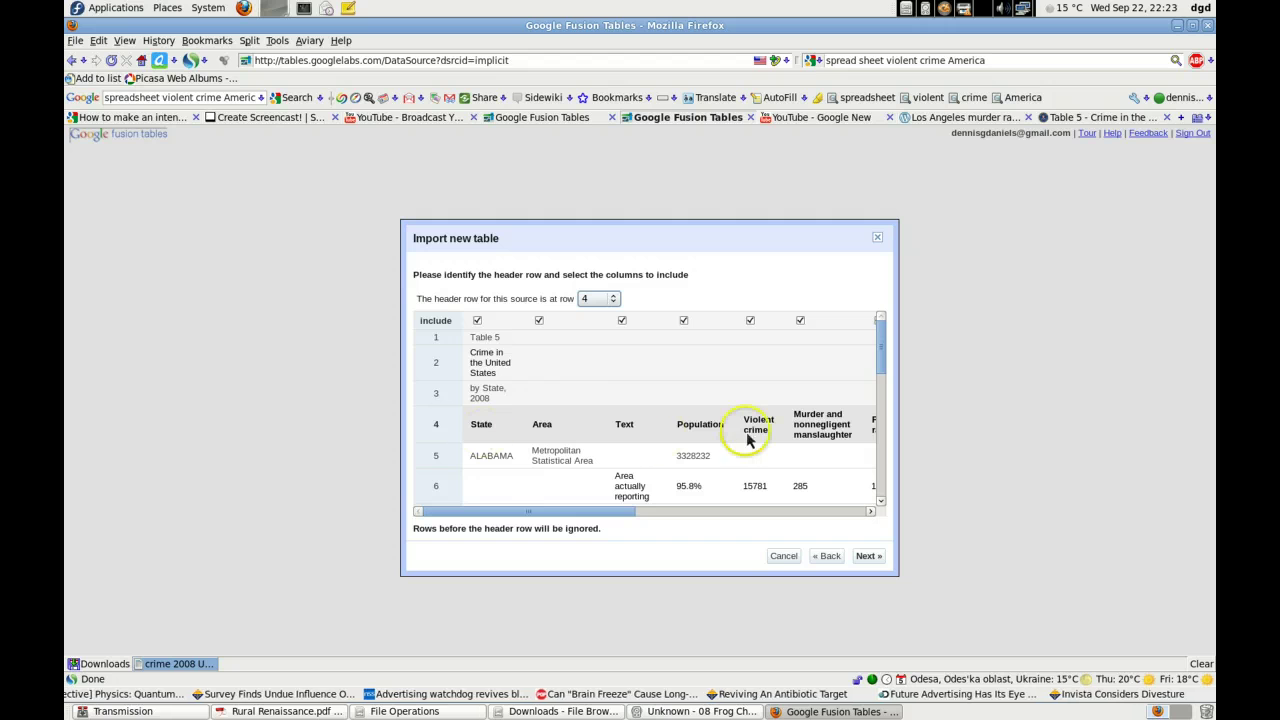
# Finish the import with the FBI page address as attribution, showing the 503-row table.
pyautogui.click(868, 556)
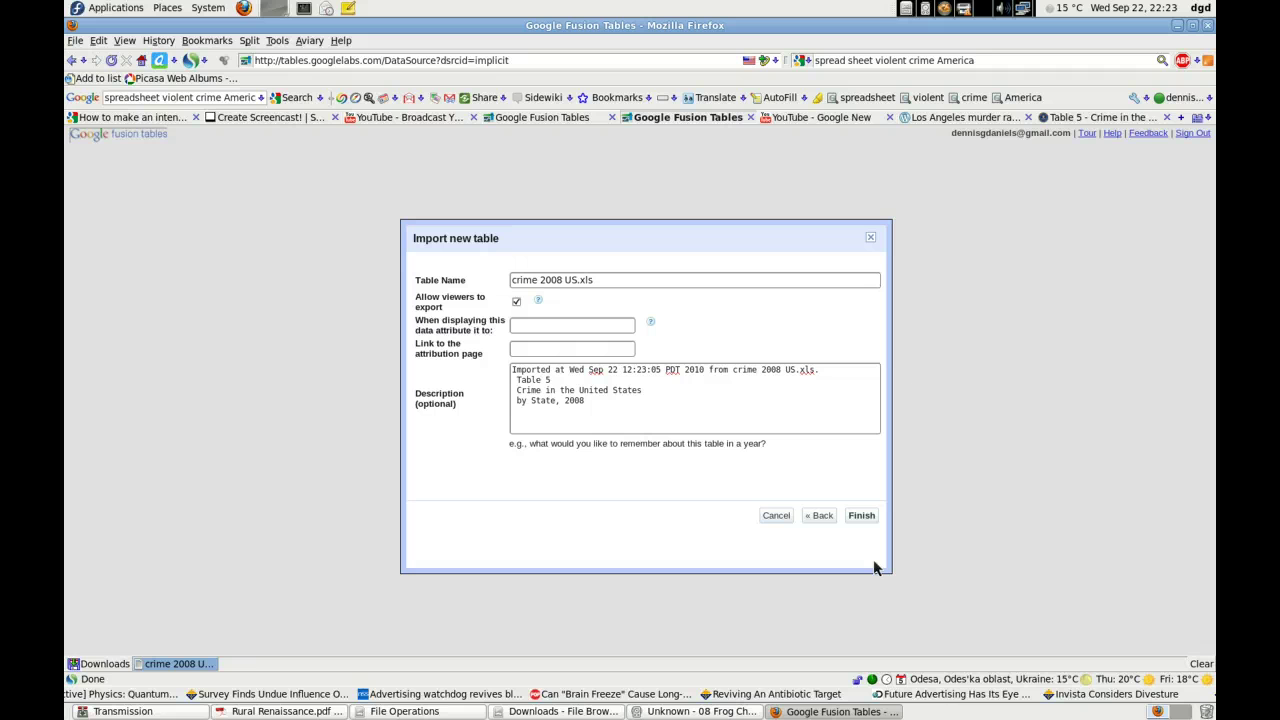
pyautogui.click(572, 350)
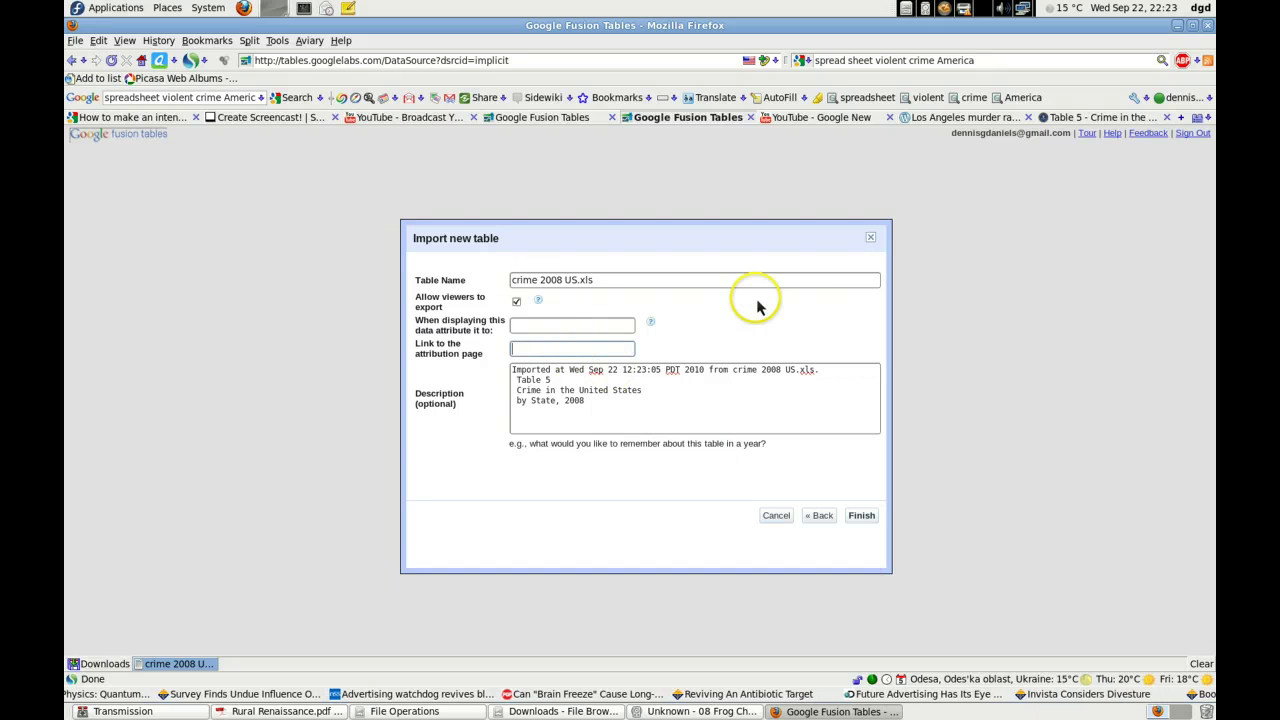
pyautogui.hotkey('ctrl', 'Tab')
pyautogui.hotkey('ctrl', 'Tab')
pyautogui.hotkey('ctrl', 'Tab')
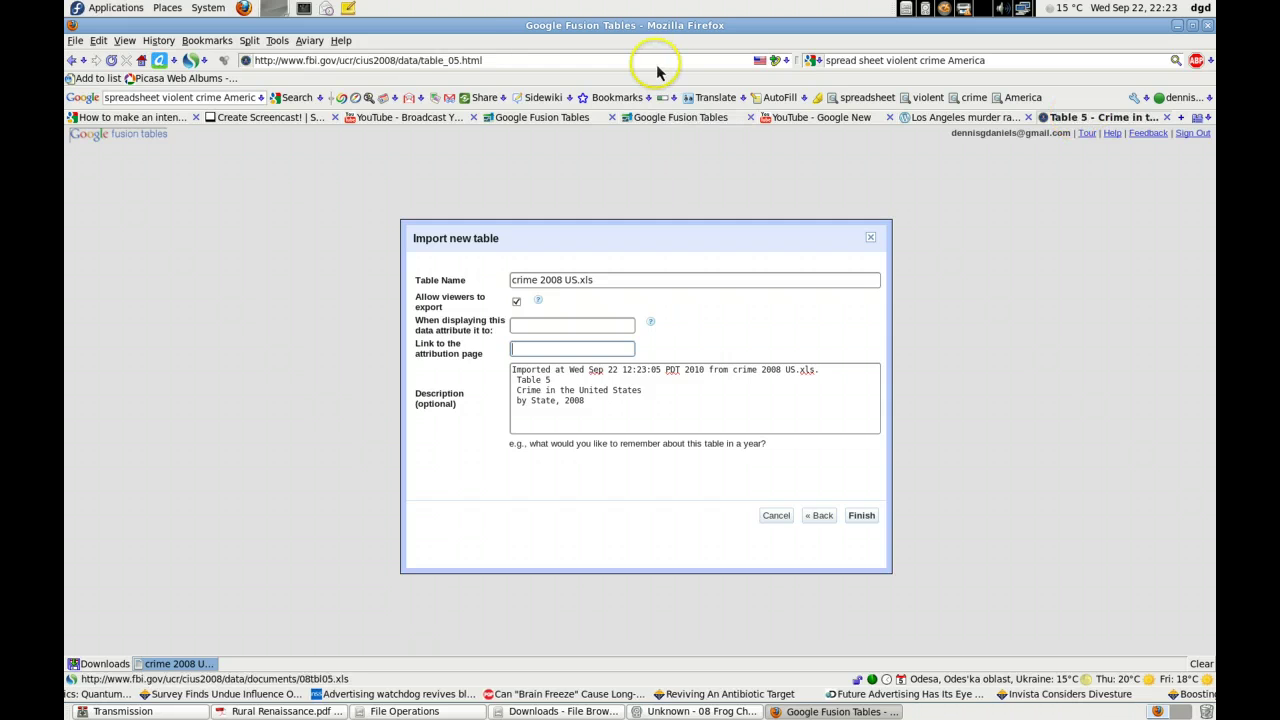
pyautogui.click(656, 62)
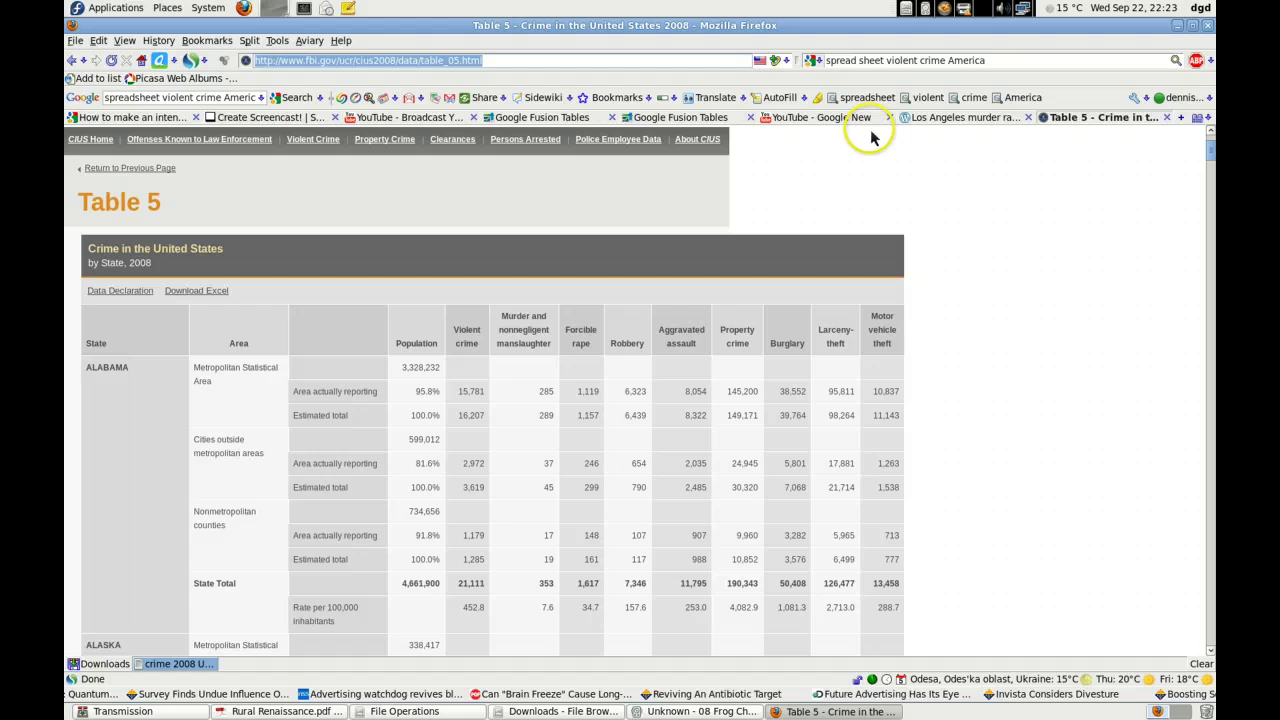
pyautogui.click(543, 118)
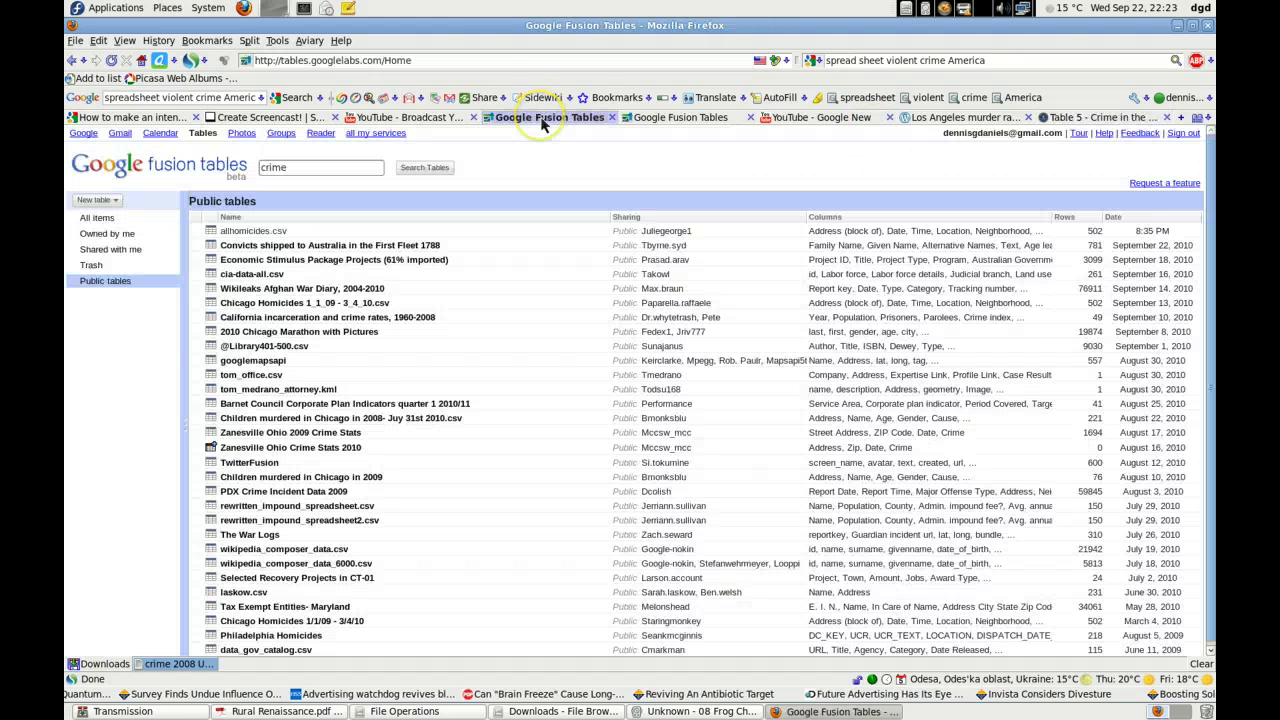
pyautogui.click(612, 118)
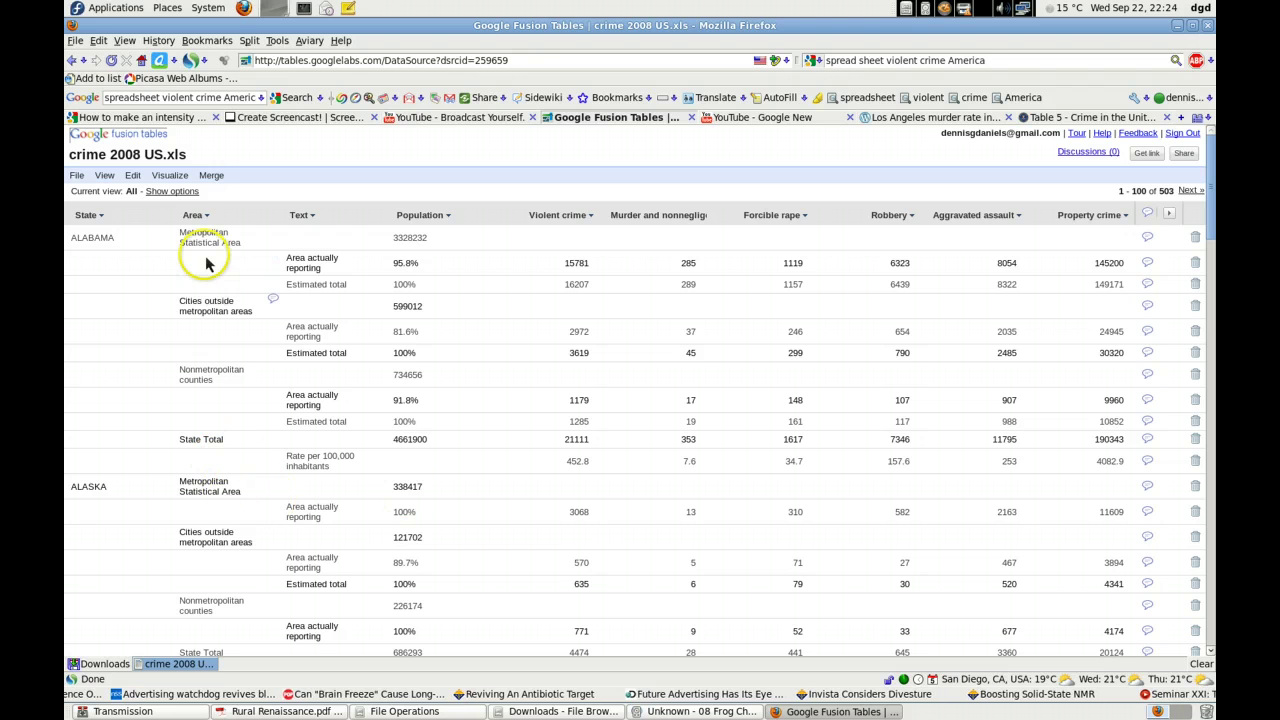
# Hide the Area and Text columns from the crime table view.
pyautogui.click(174, 192)
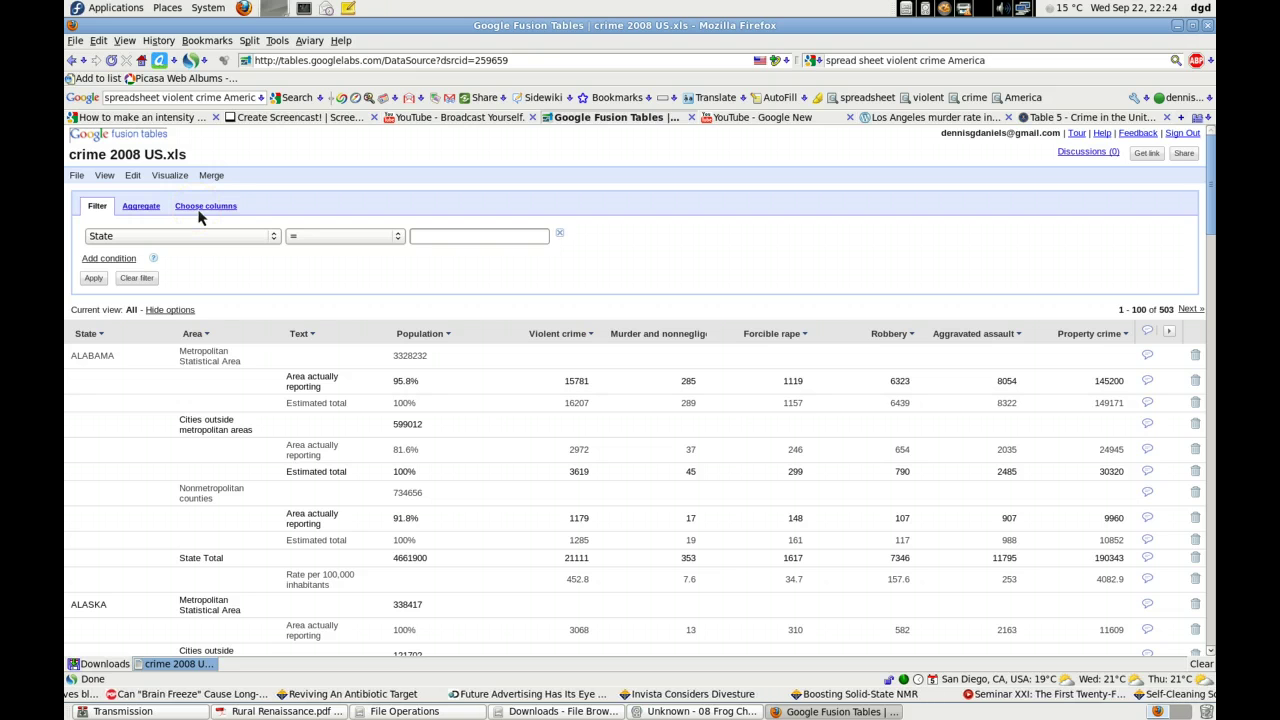
pyautogui.click(203, 208)
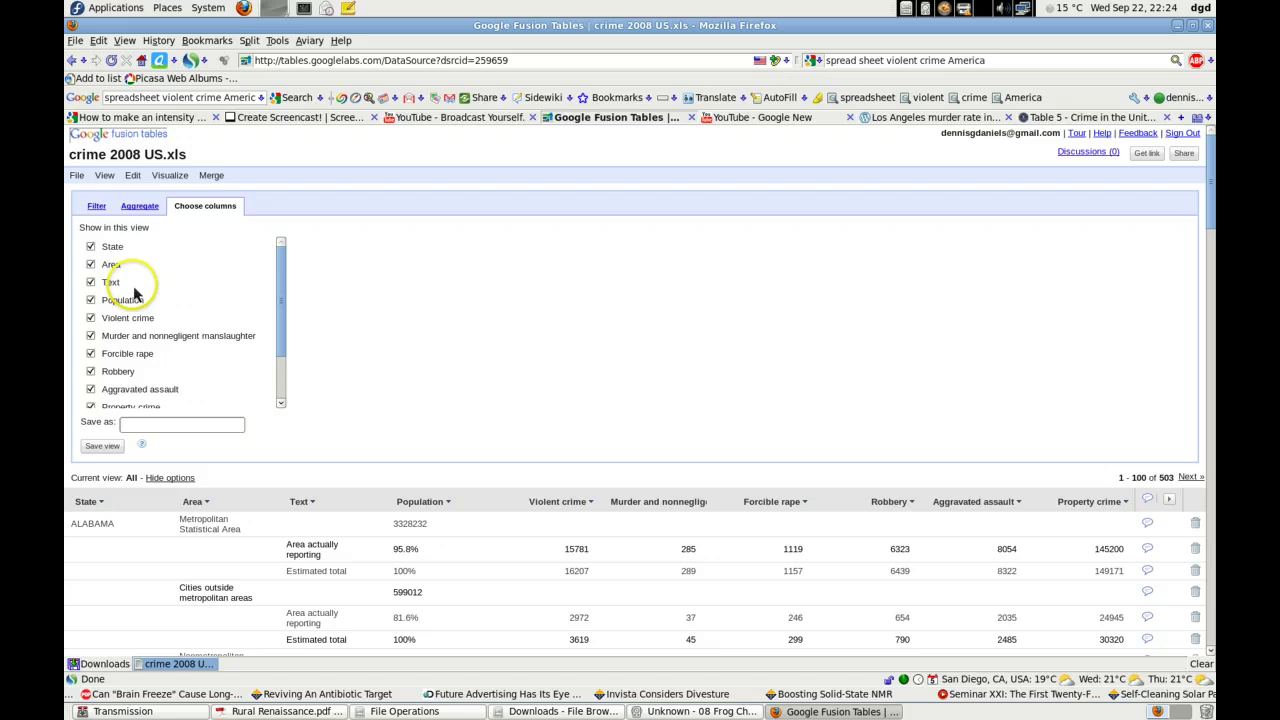
pyautogui.click(90, 264)
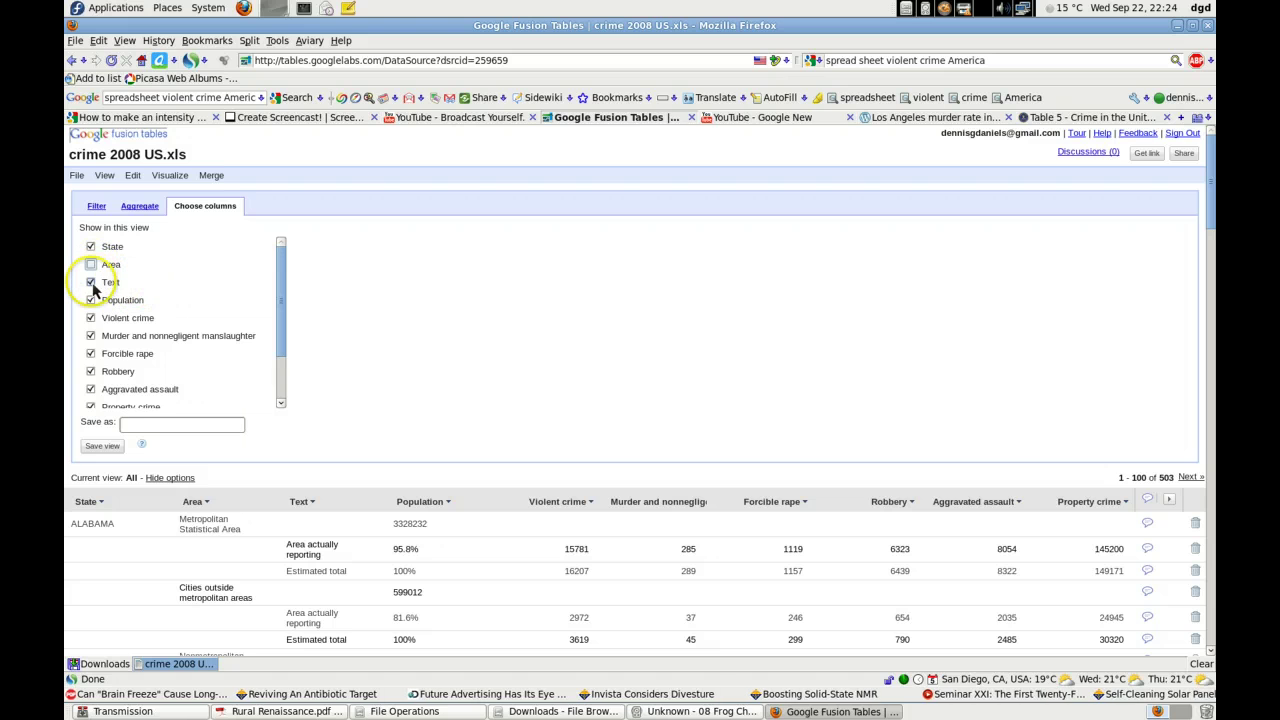
pyautogui.click(91, 283)
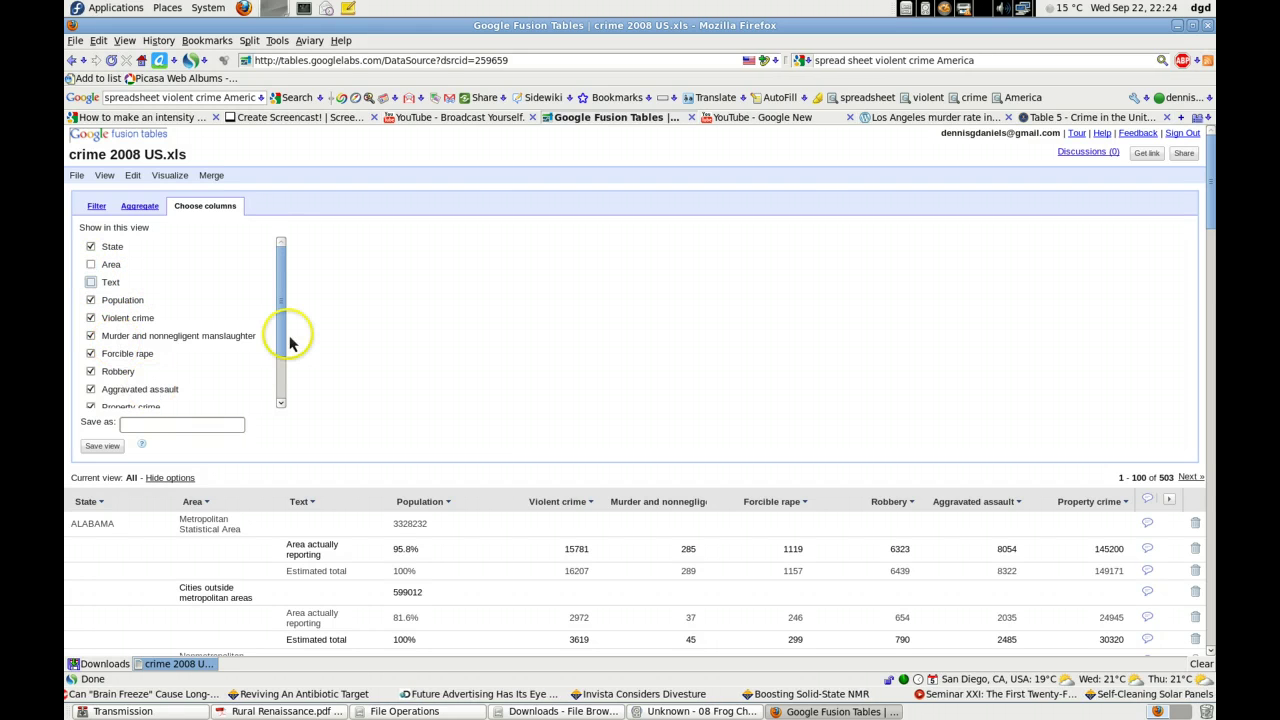
pyautogui.click(281, 378)
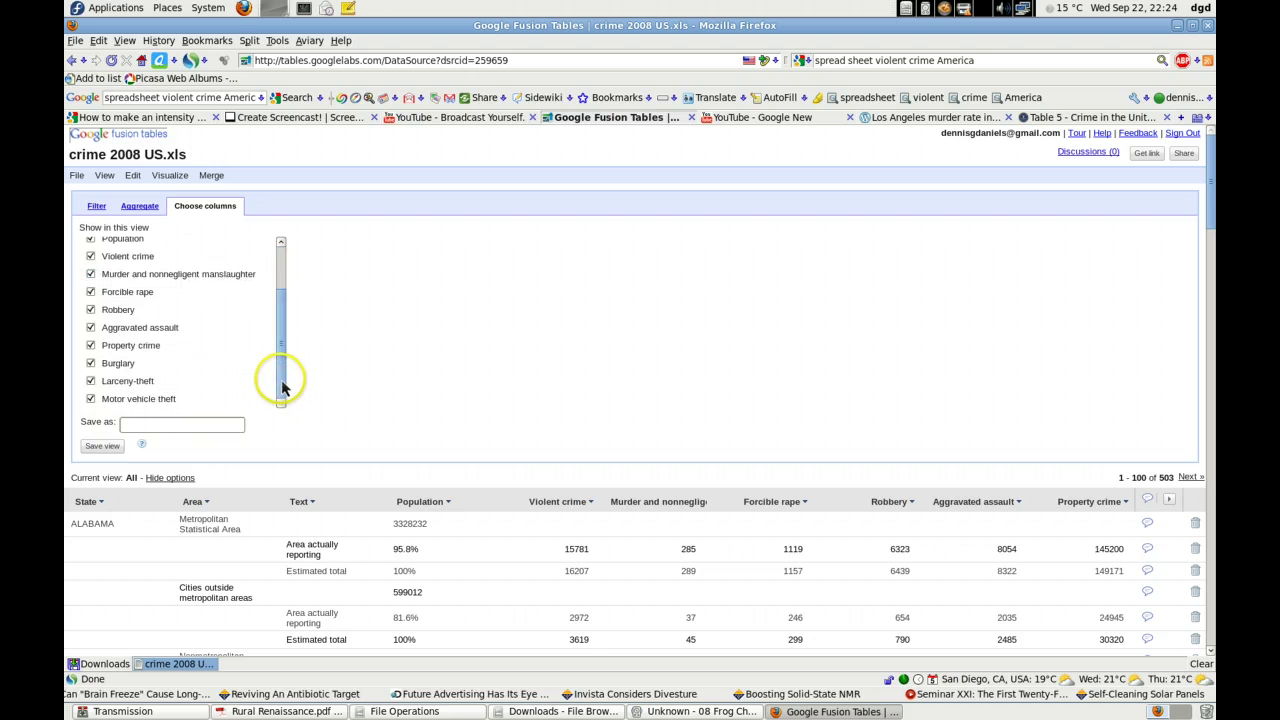
pyautogui.moveTo(280, 320); pyautogui.dragTo(280, 262)
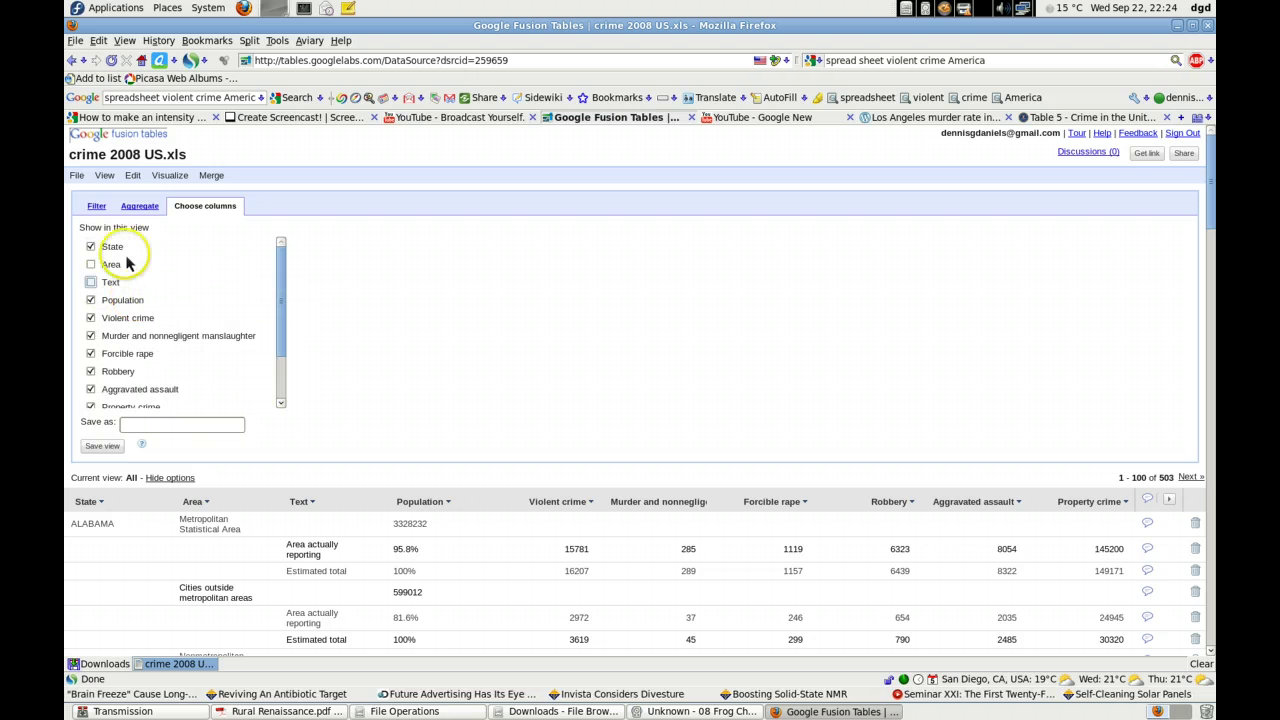
# Save the trimmed view as a new table named 'no aread no text'.
pyautogui.click(110, 447)
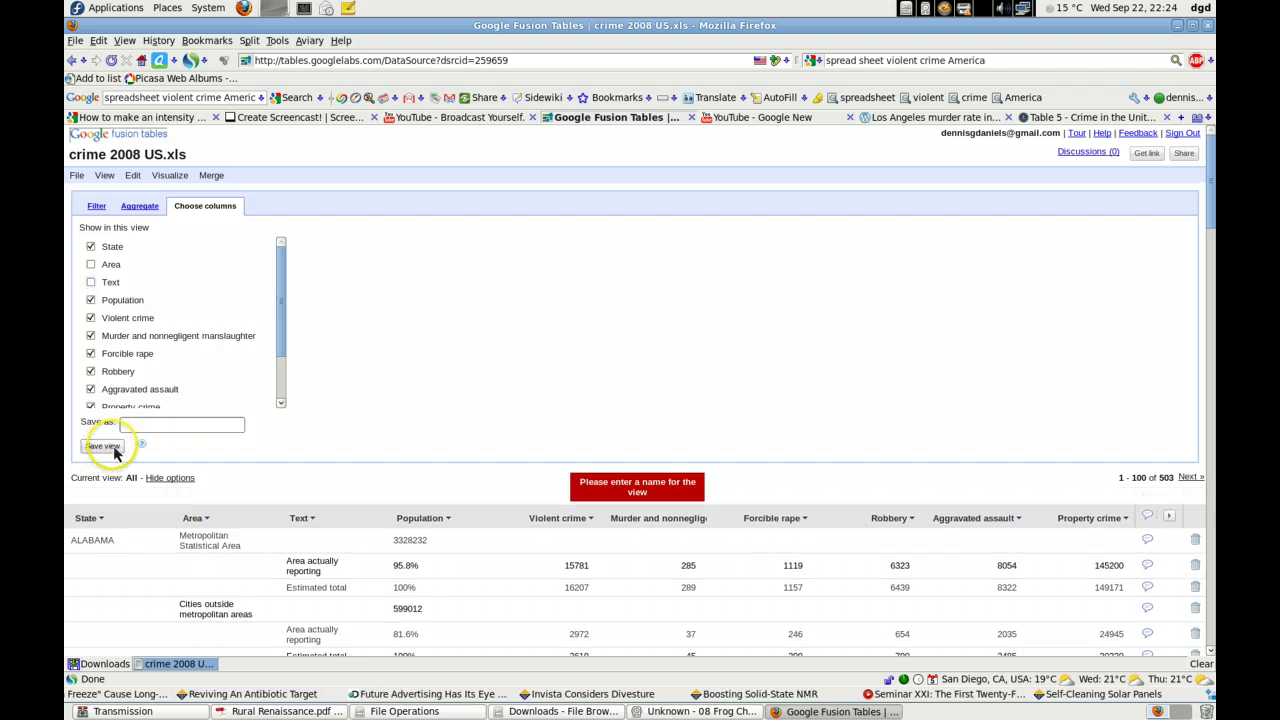
pyautogui.click(180, 430)
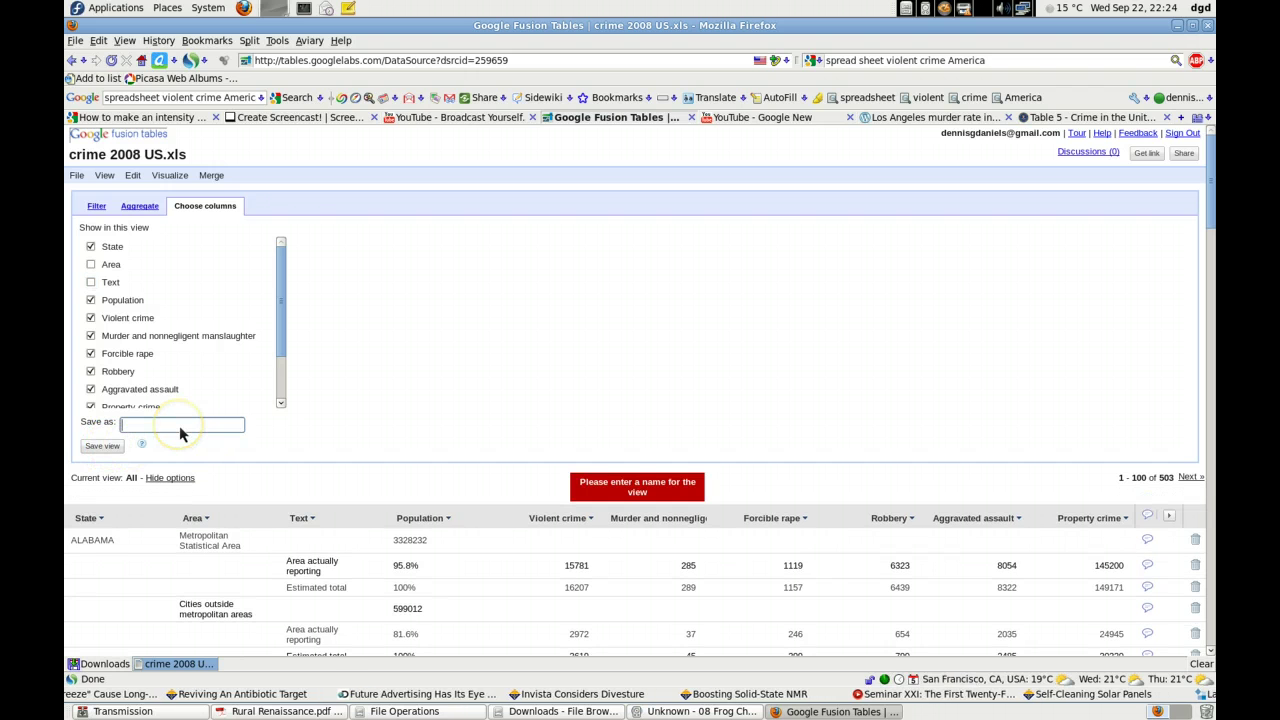
pyautogui.write('now')
pyautogui.press('BackSpace')
pyautogui.press('BackSpace')
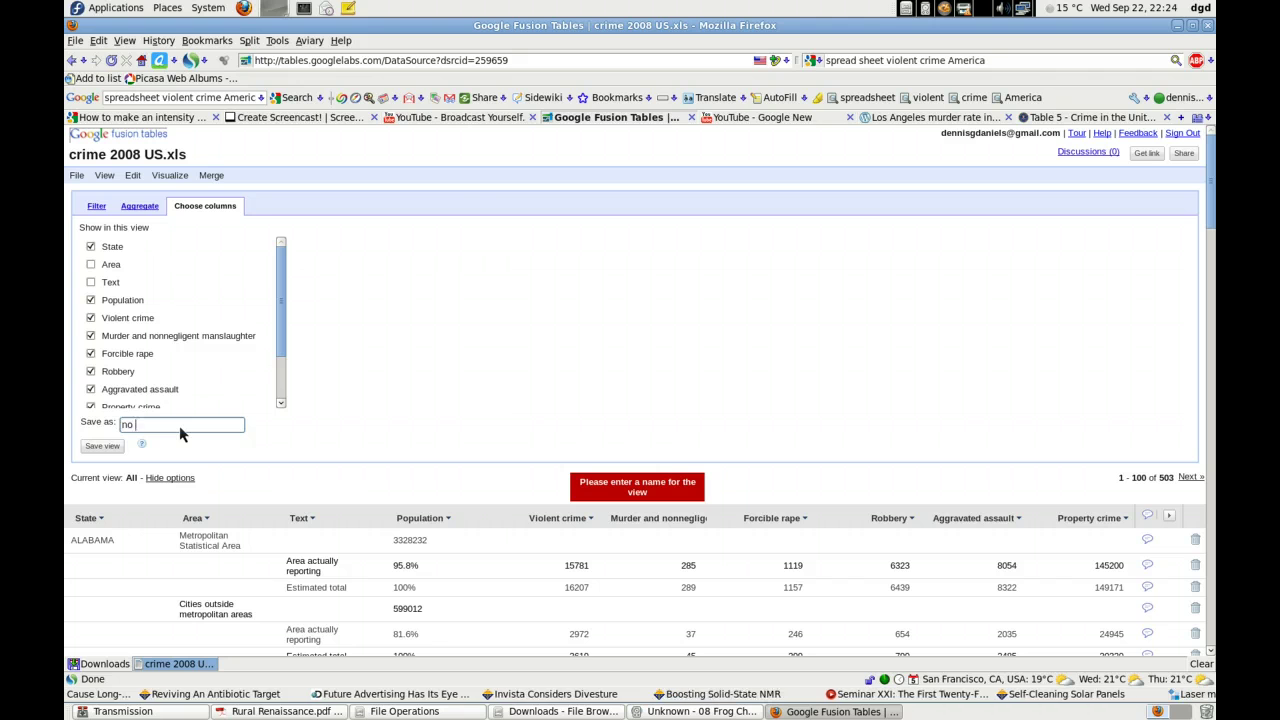
pyautogui.write('aread no tex')
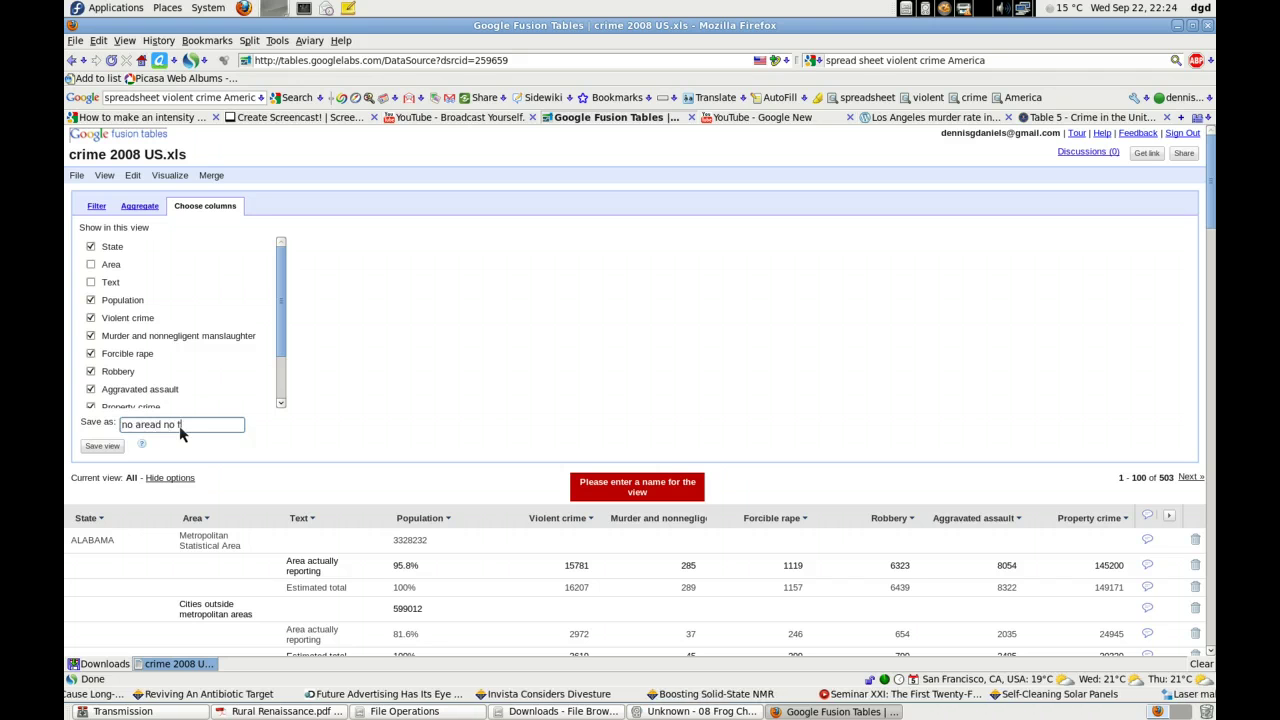
pyautogui.write('t')
pyautogui.click(102, 445)
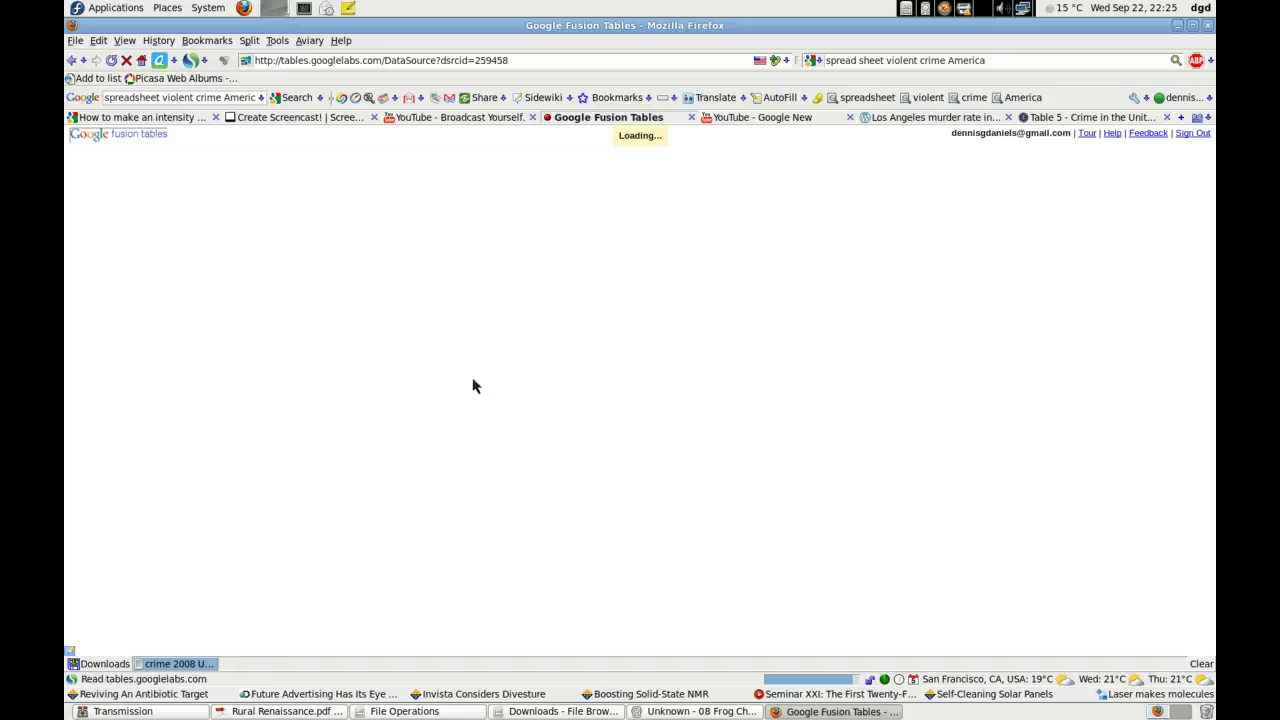
pyautogui.click(390, 275)
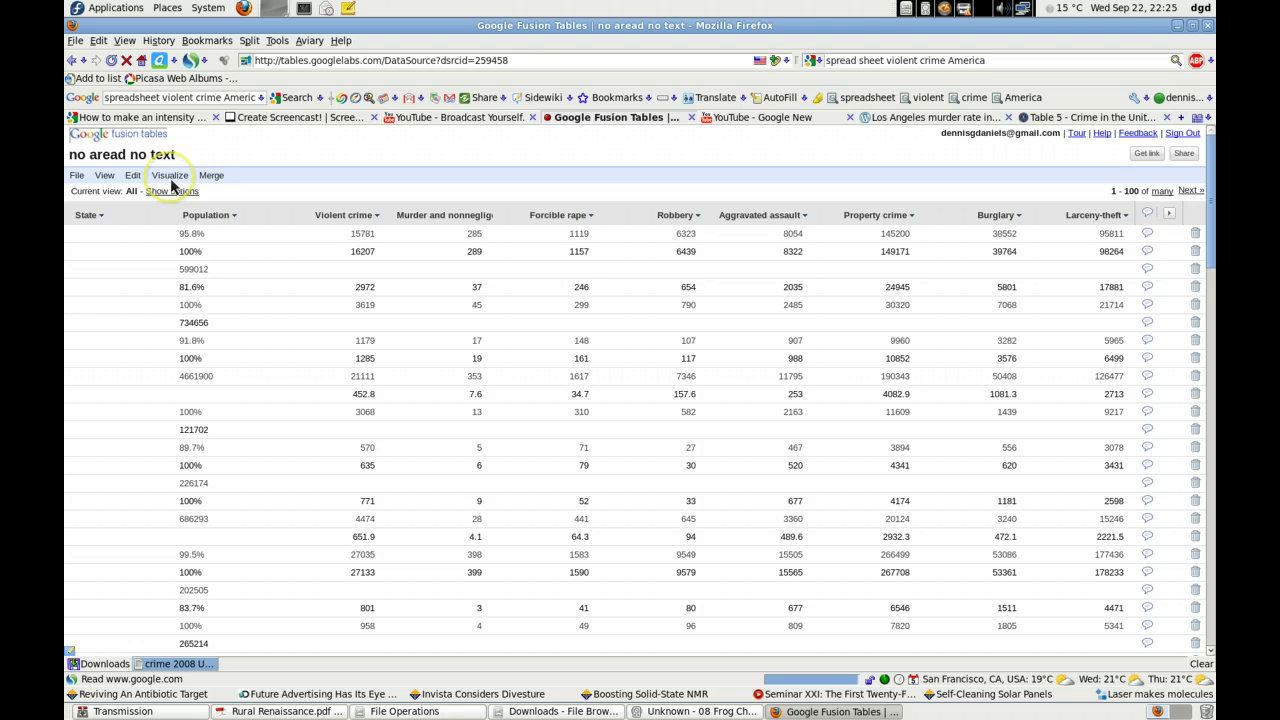
# Sort the 'no aread no text' rows by the State column, A to Z.
pyautogui.click(100, 217)
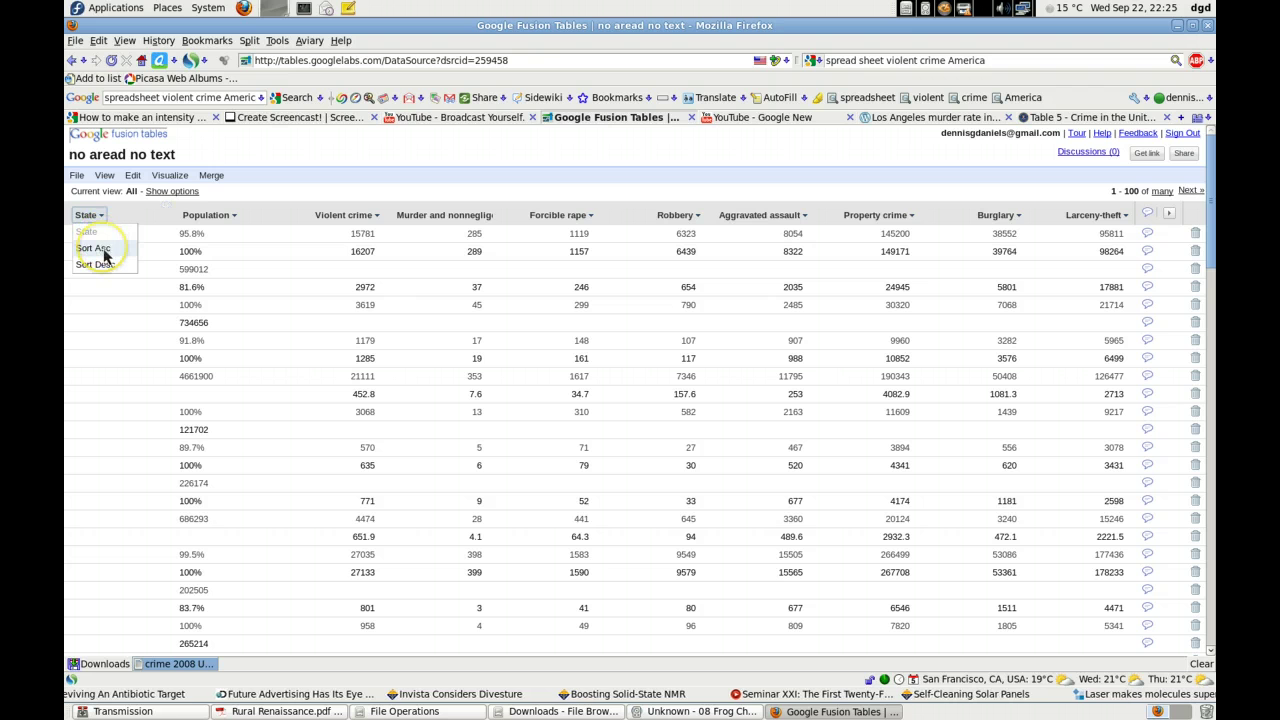
pyautogui.click(103, 250)
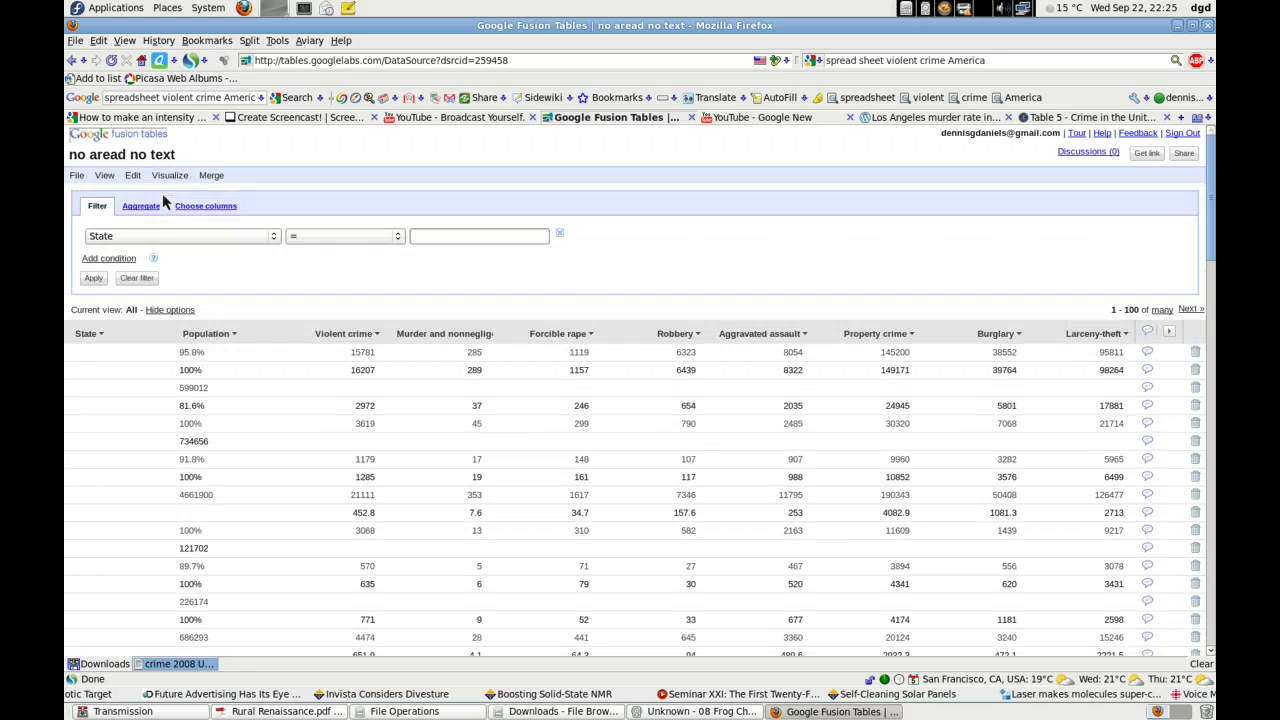
pyautogui.click(196, 243)
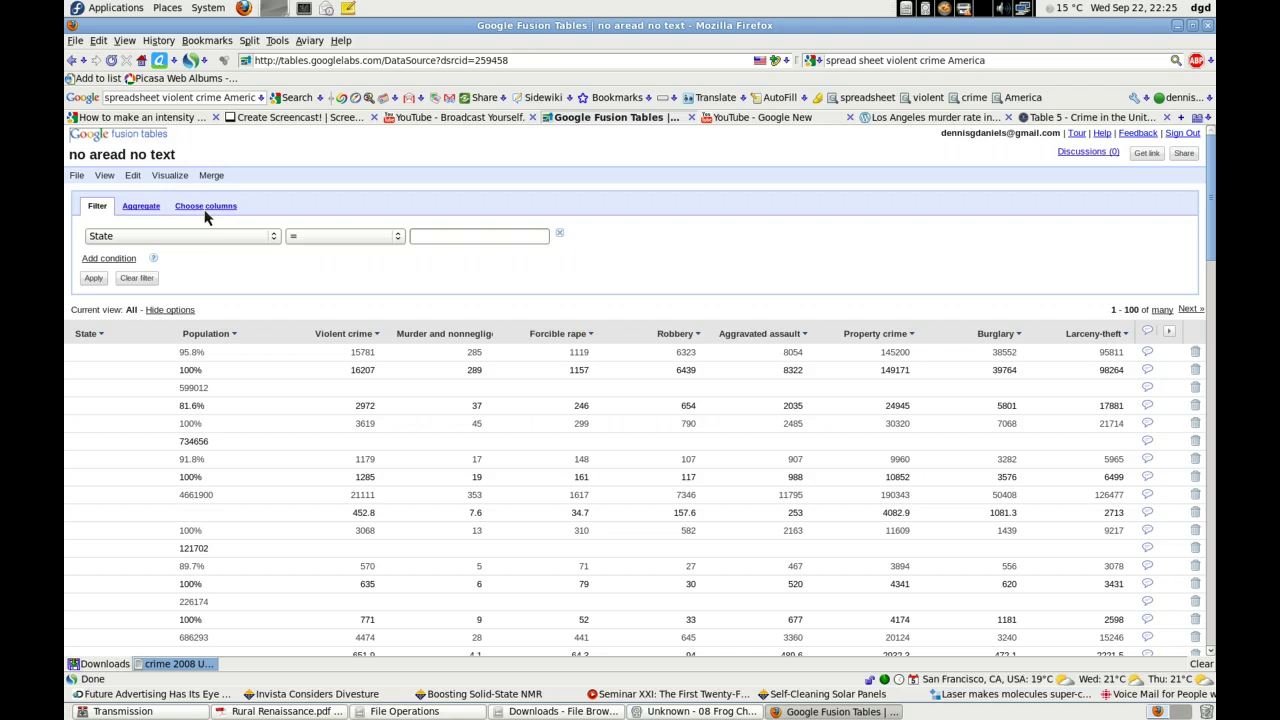
pyautogui.click(205, 210)
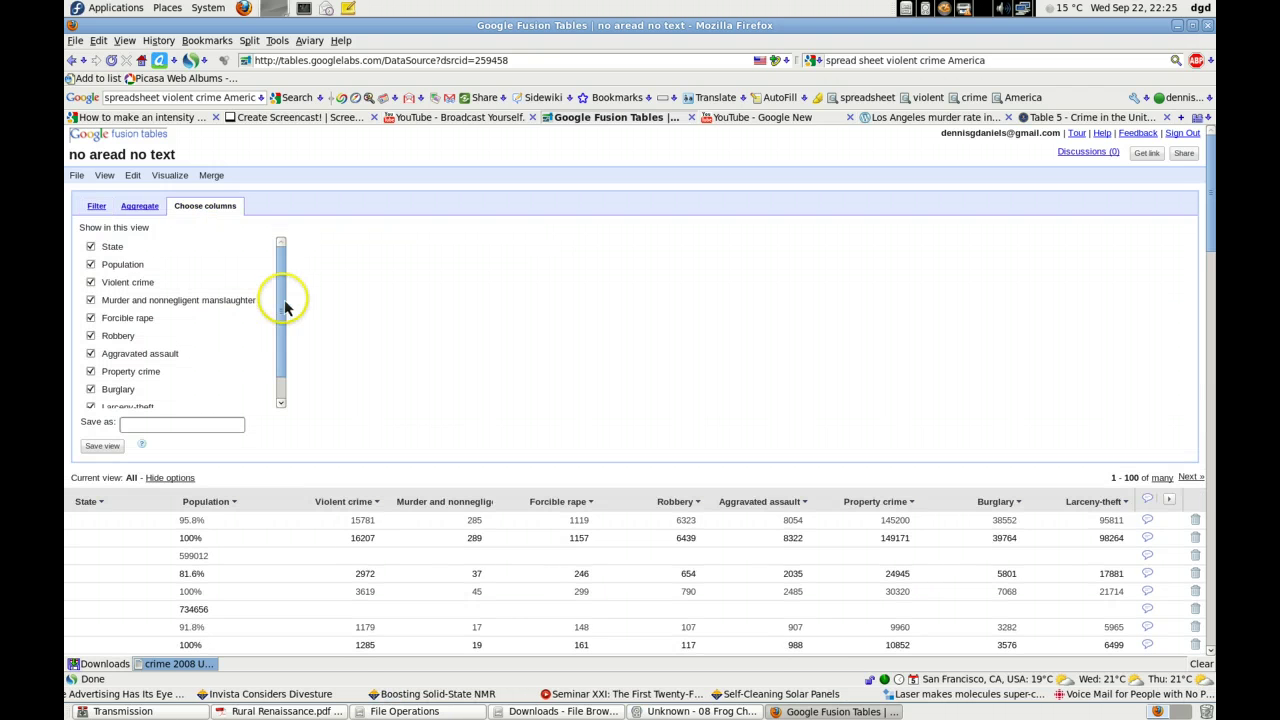
pyautogui.moveTo(281, 300)
pyautogui.mouseDown()
pyautogui.moveTo(282, 378)
pyautogui.moveTo(281, 270)
pyautogui.mouseUp()
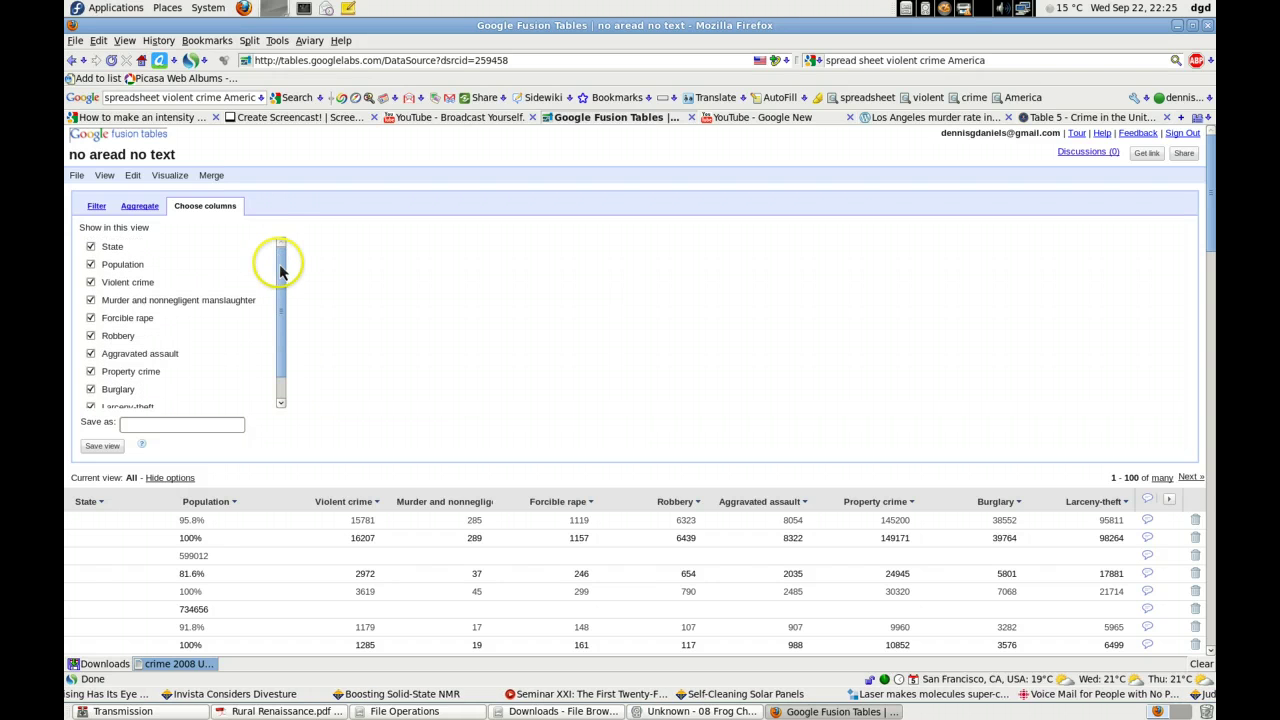
pyautogui.click(95, 206)
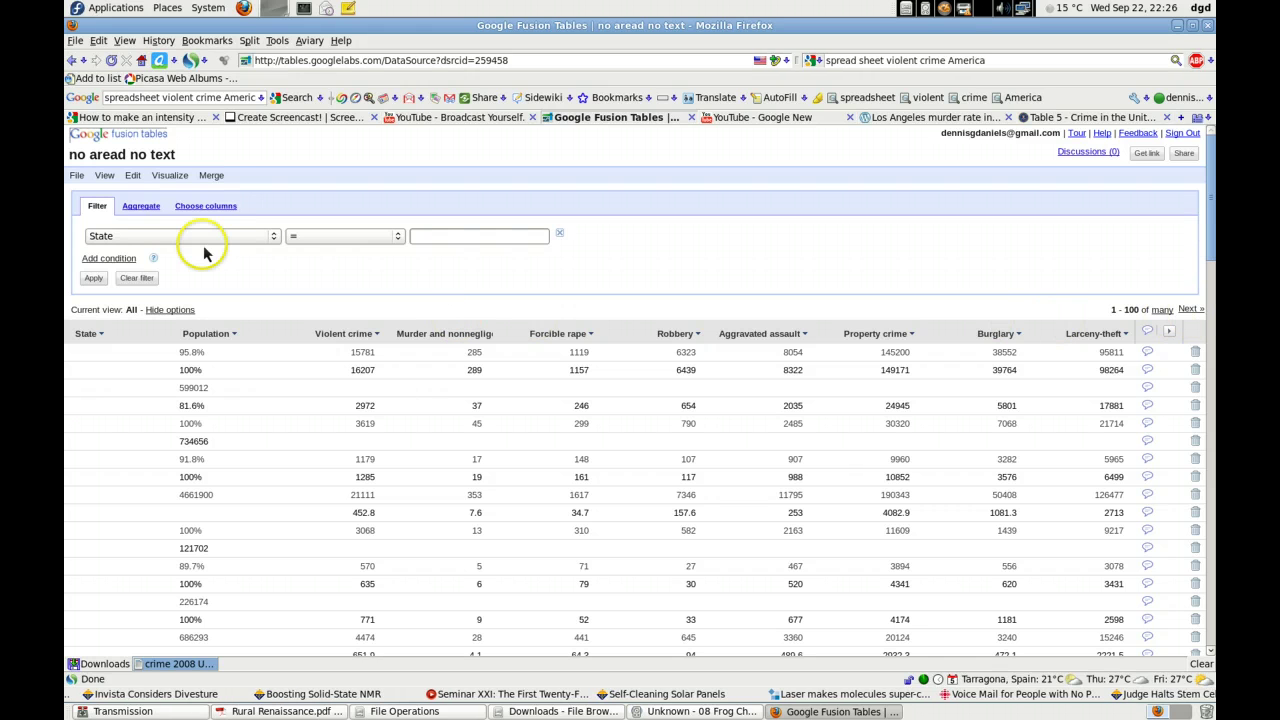
pyautogui.click(216, 186)
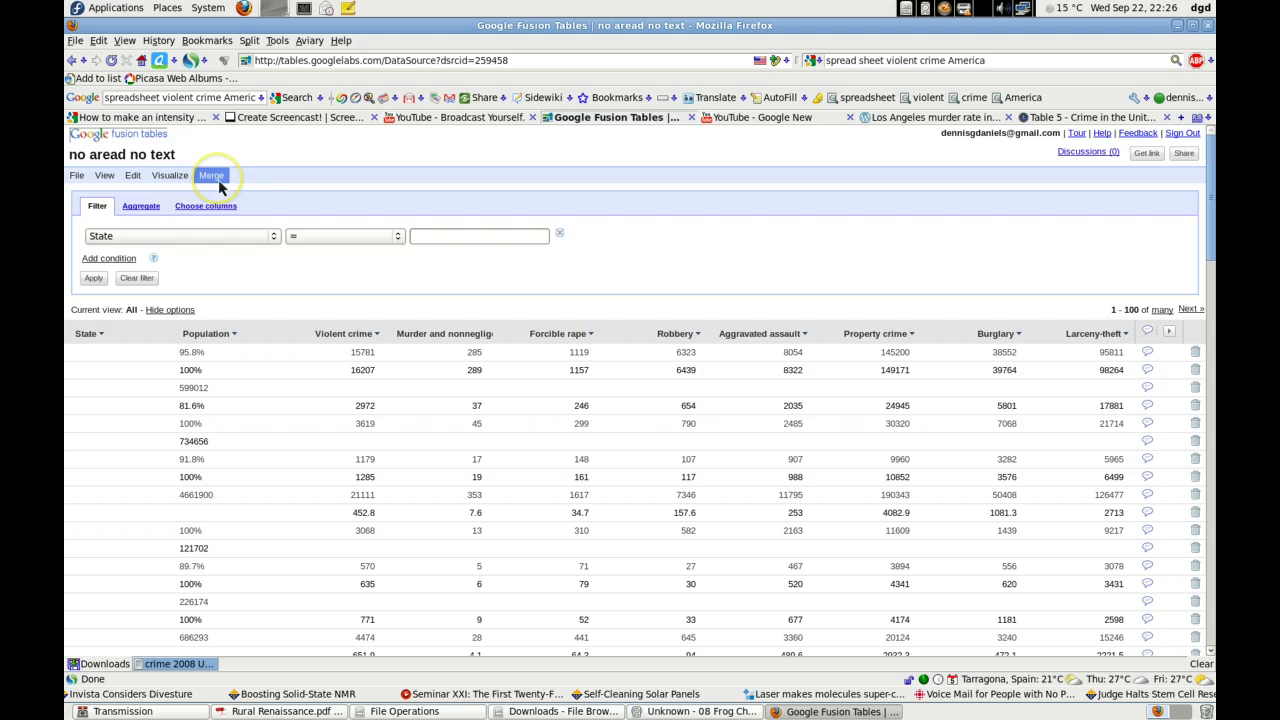
pyautogui.click(134, 178)
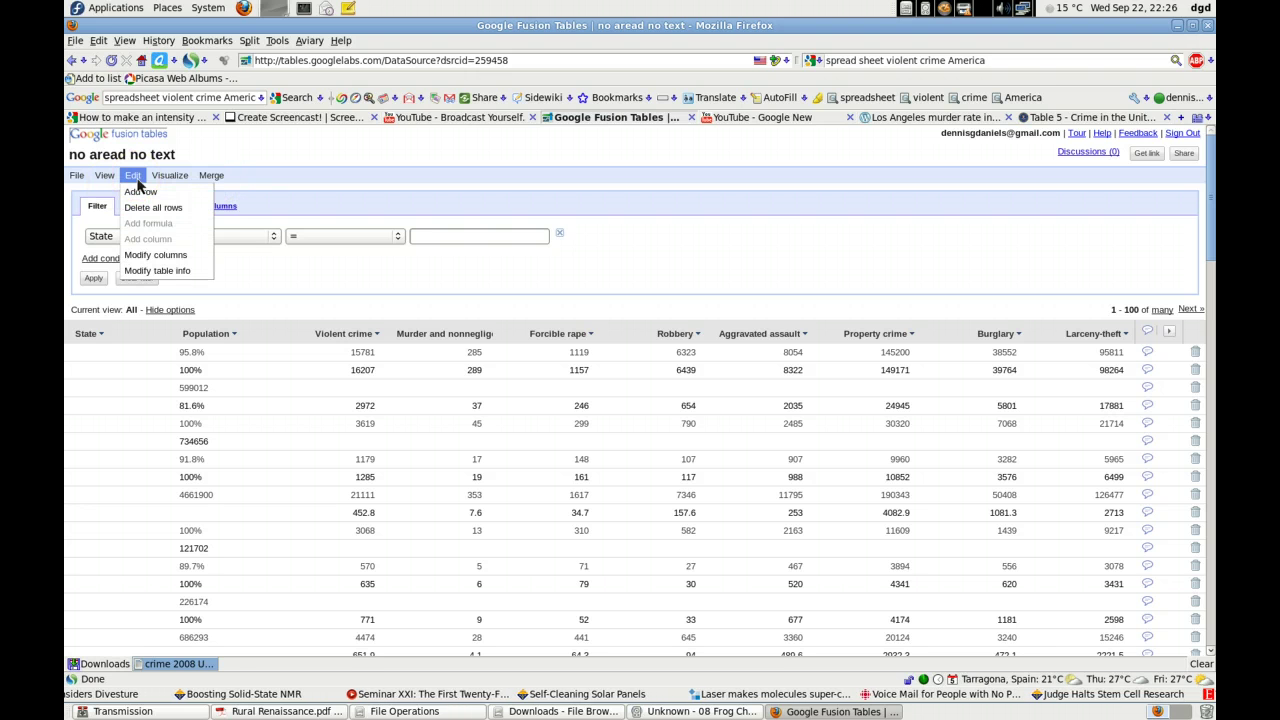
pyautogui.click(167, 273)
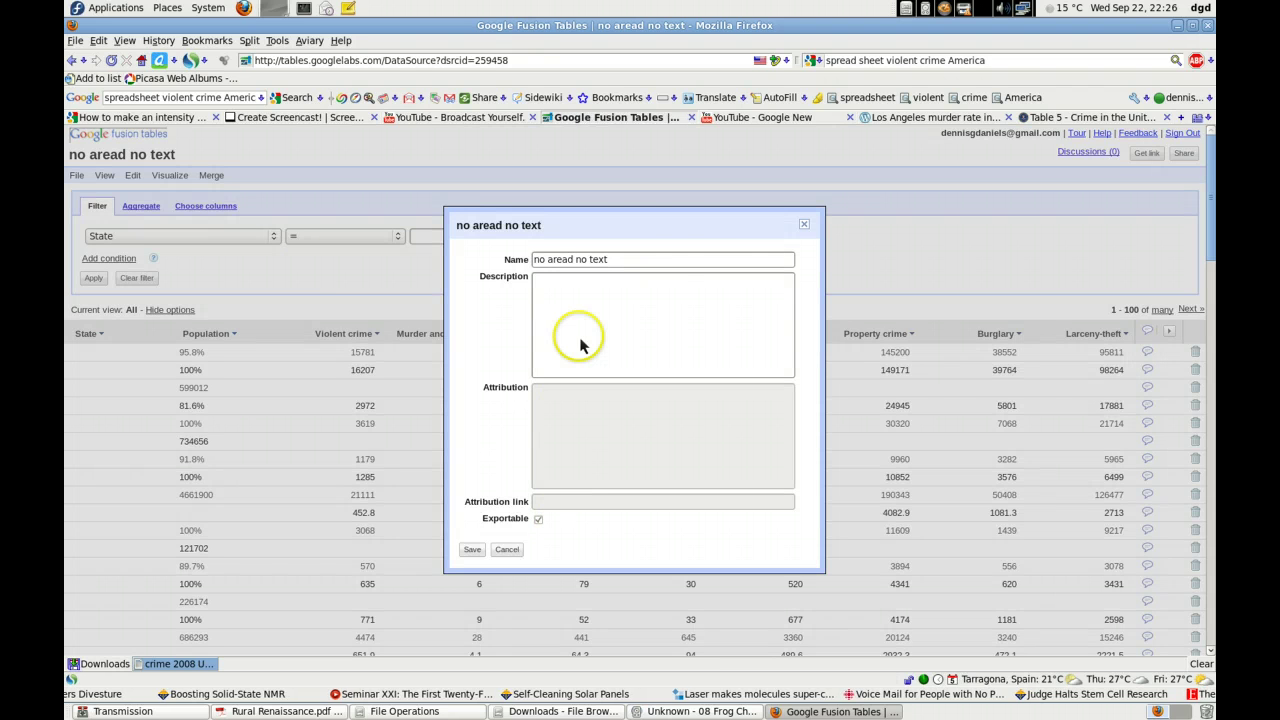
pyautogui.click(802, 226)
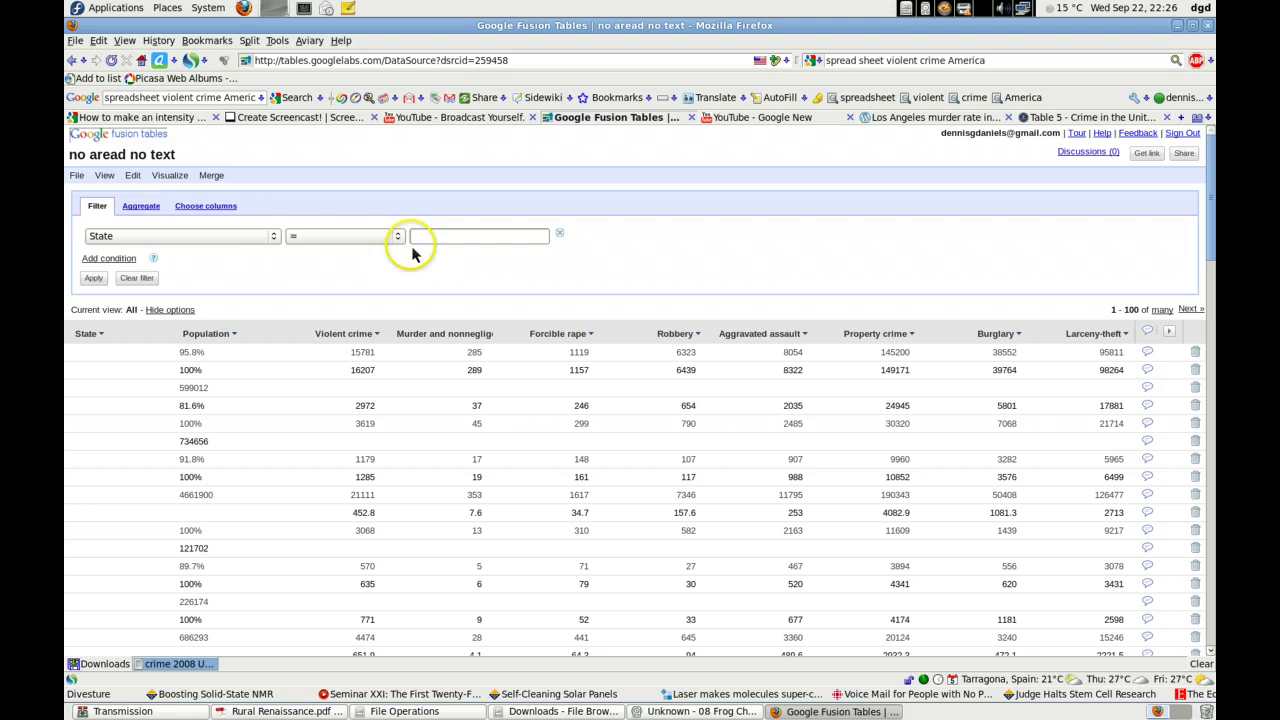
pyautogui.click(77, 176)
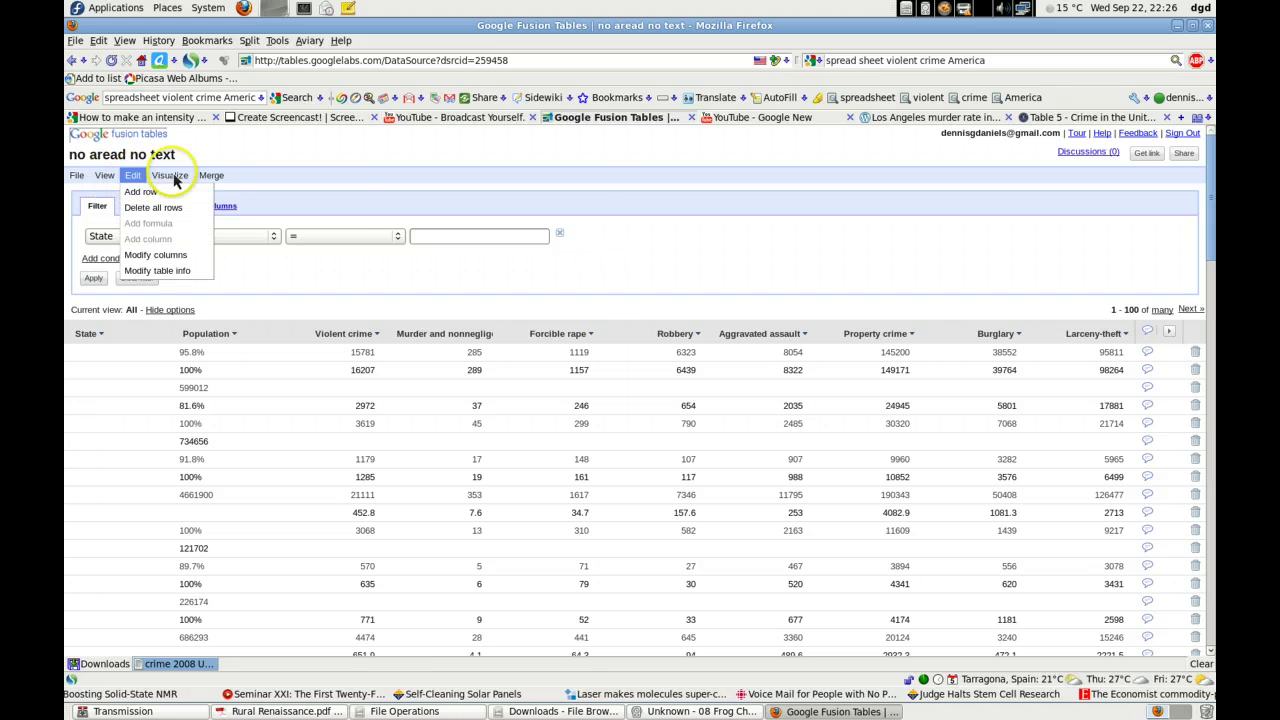
pyautogui.moveTo(169, 175)
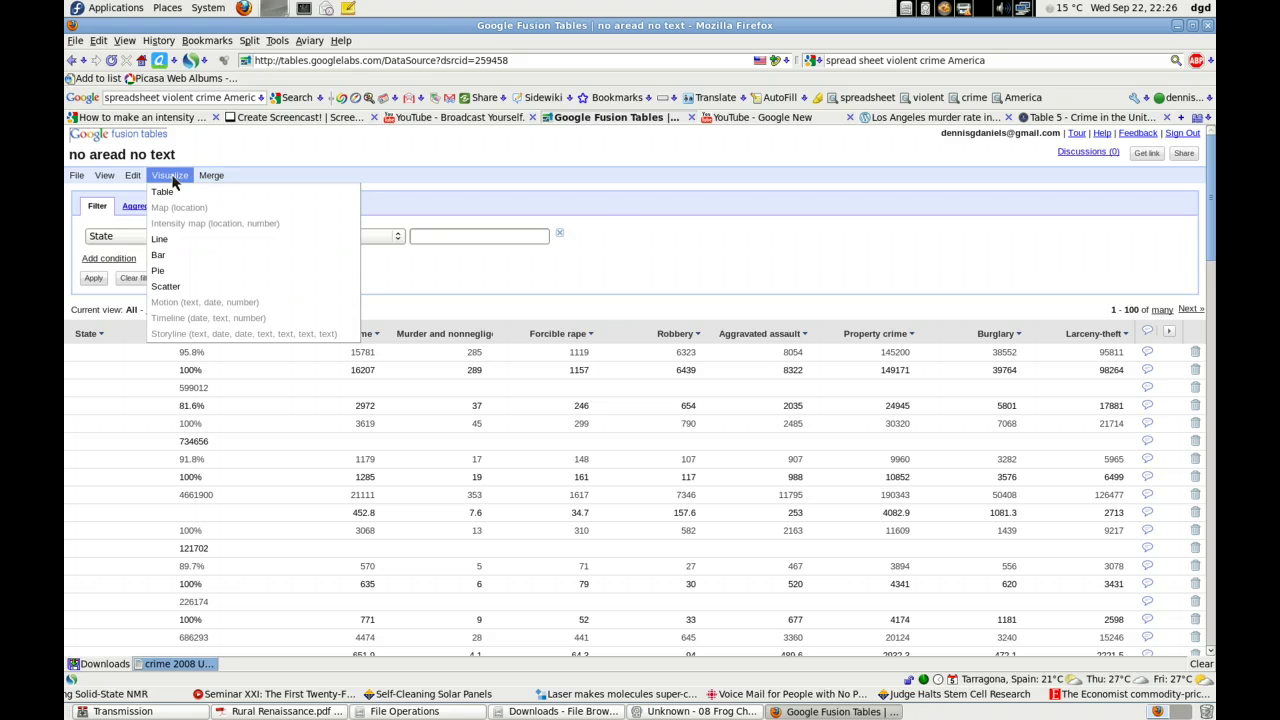
pyautogui.click(413, 290)
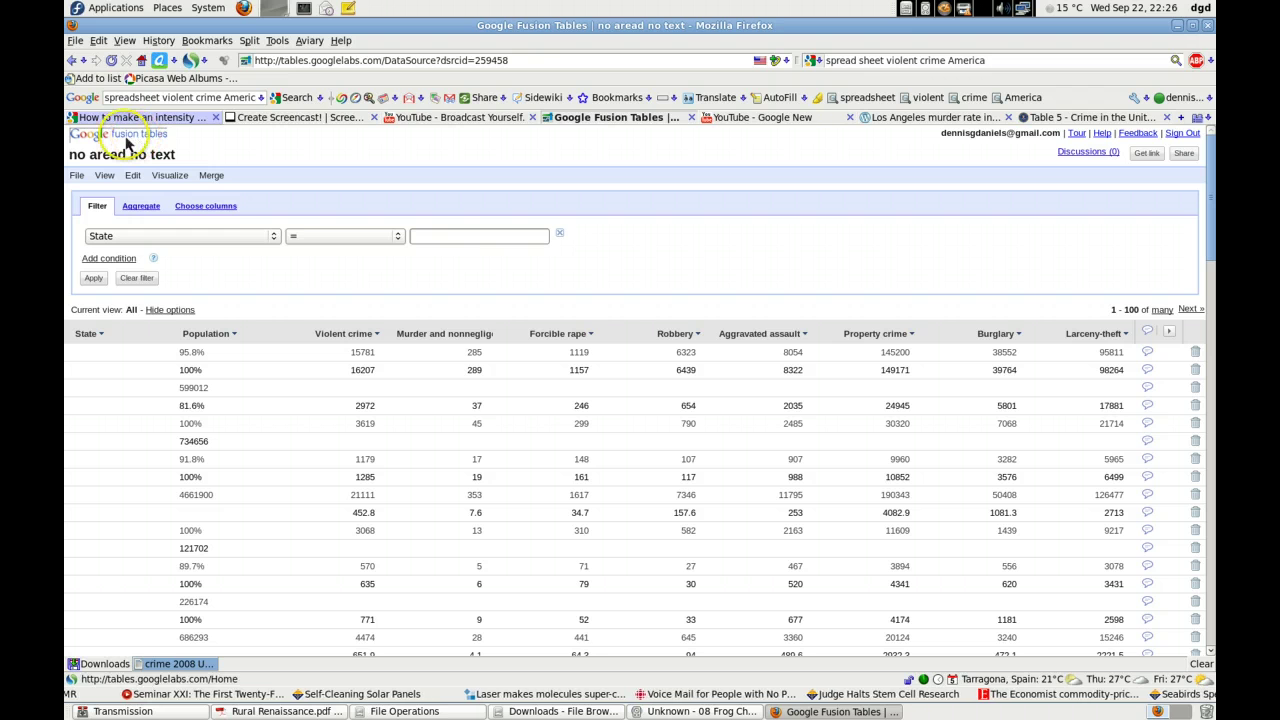
# Go to the Fusion Tables home list and reopen 'crime 2008 US.xls'.
pyautogui.click(127, 143)
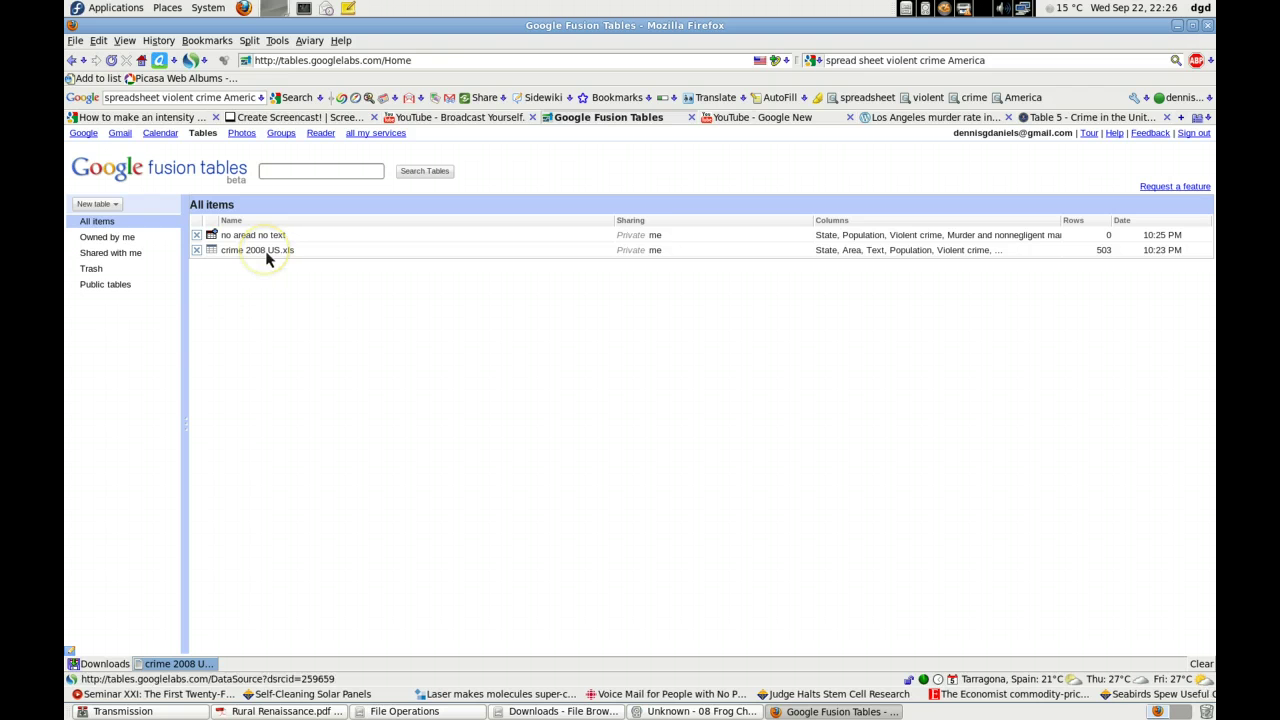
pyautogui.click(267, 252)
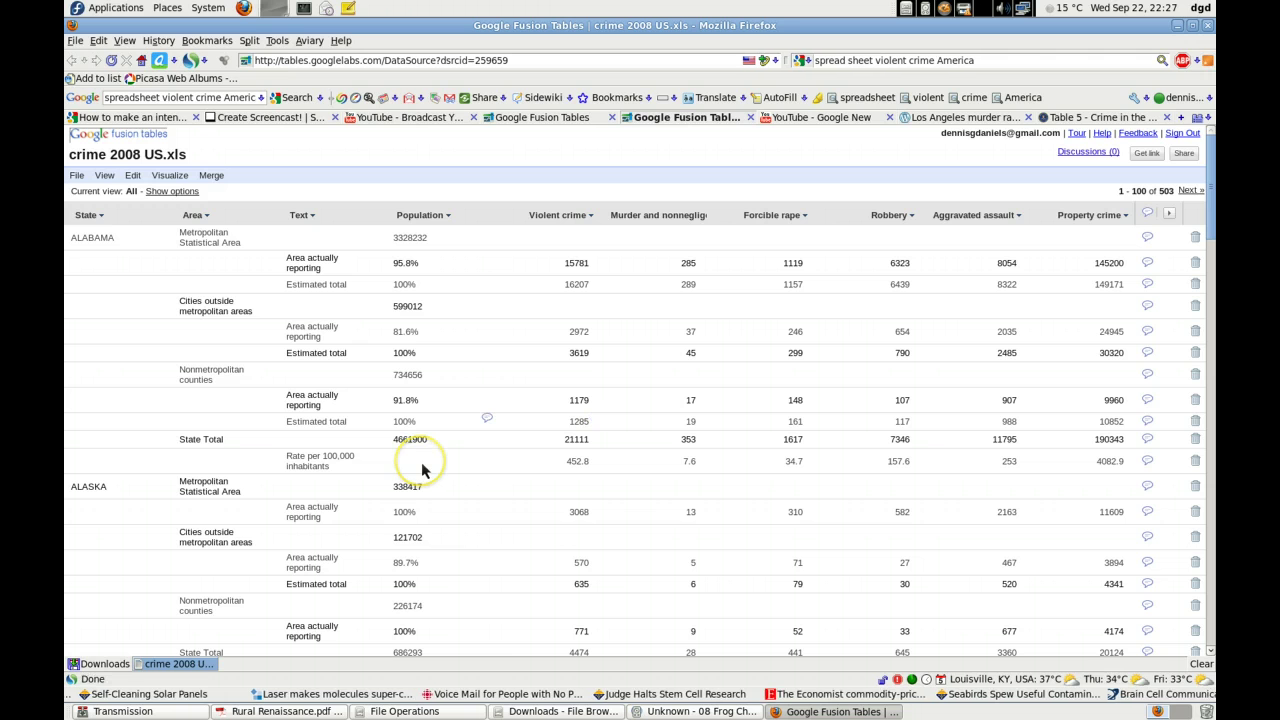
# Enter ALABAMA in the blank State cell below the ALABAMA row.
pyautogui.click(104, 270)
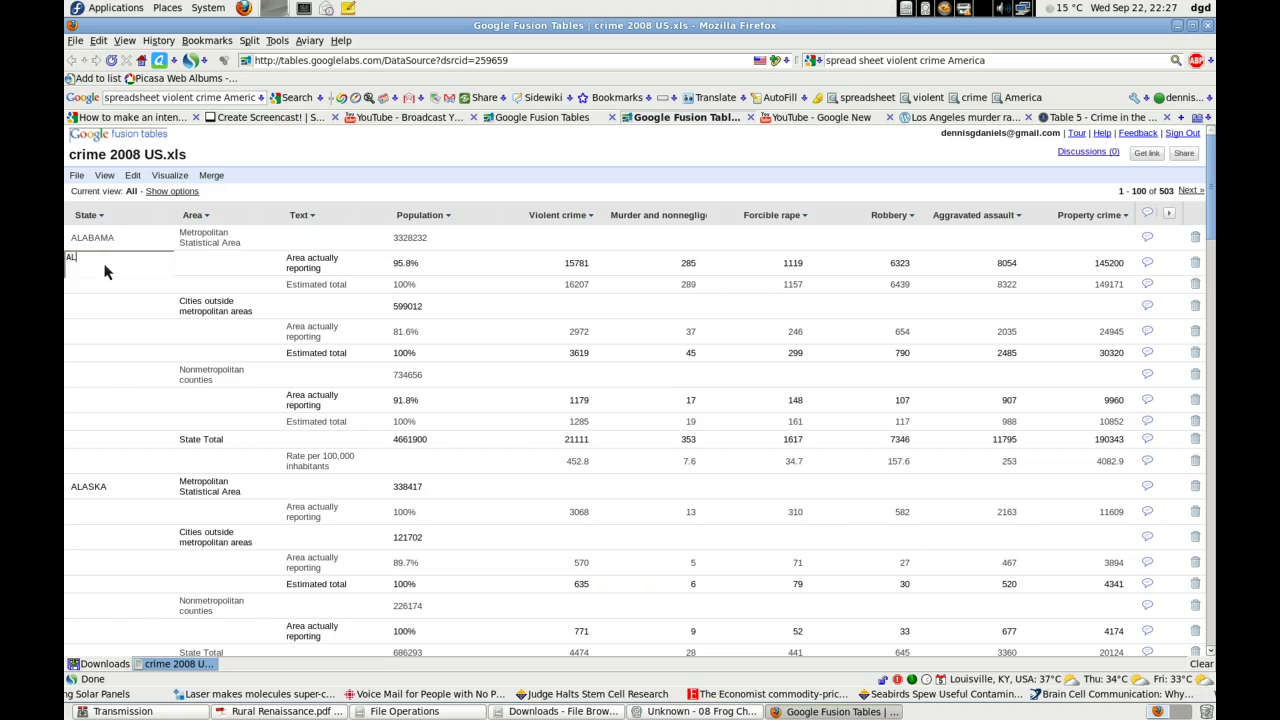
pyautogui.write('ALABA')
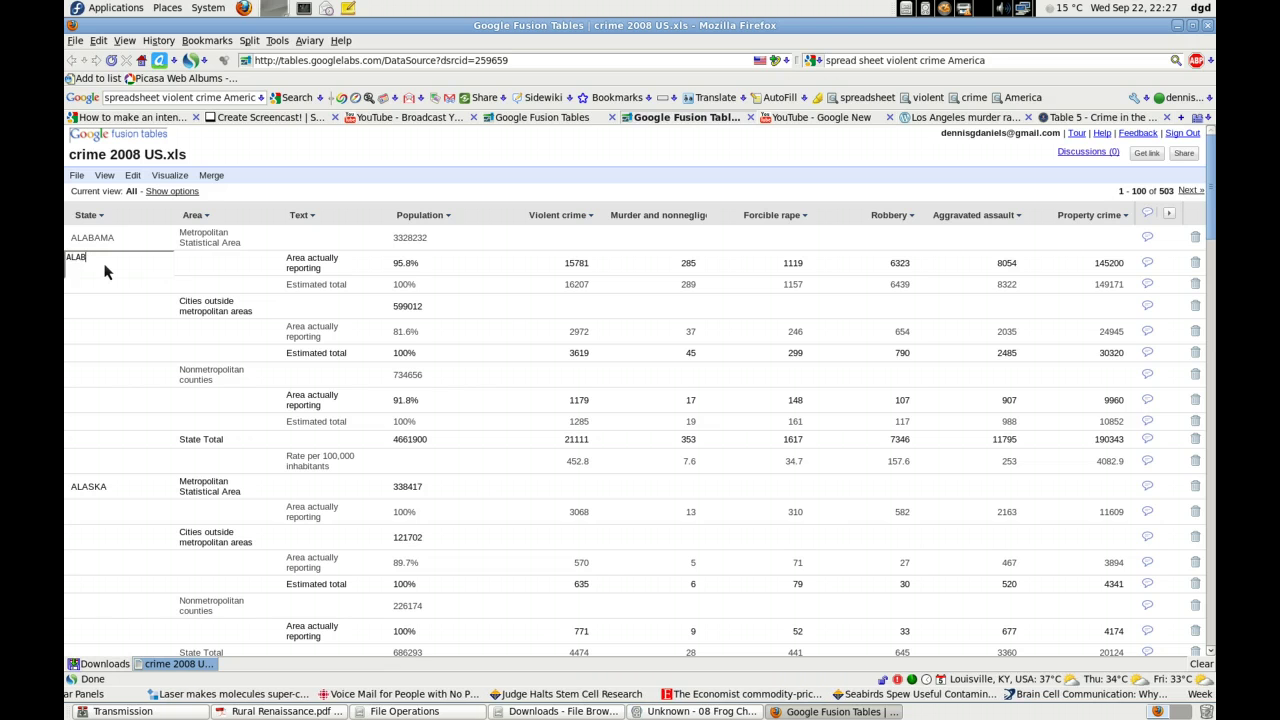
pyautogui.write('MA')
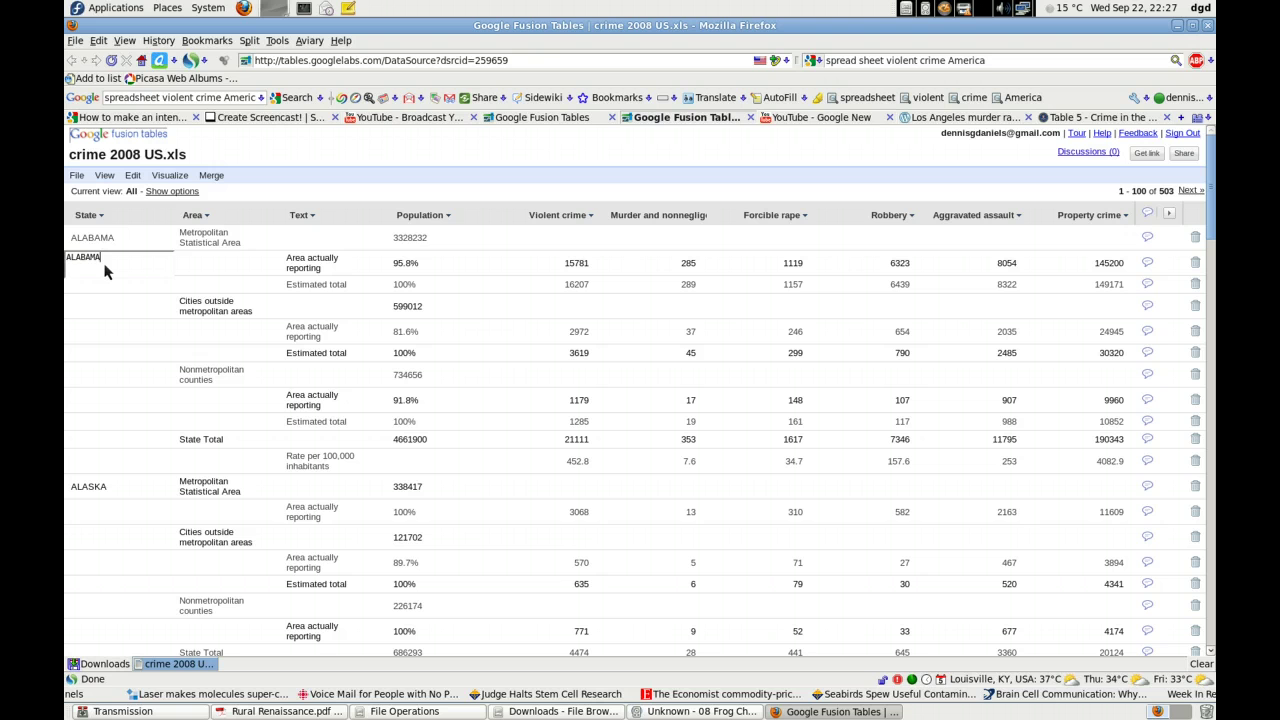
pyautogui.press('Right')
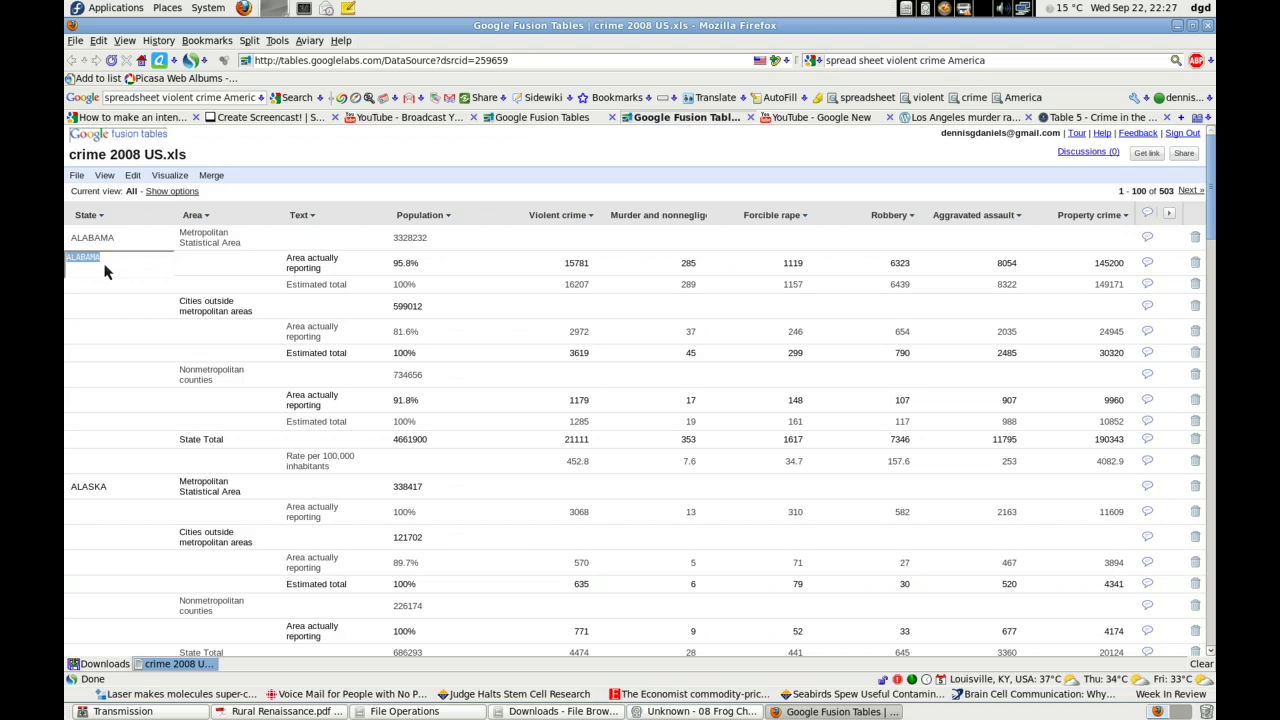
pyautogui.press('Return')
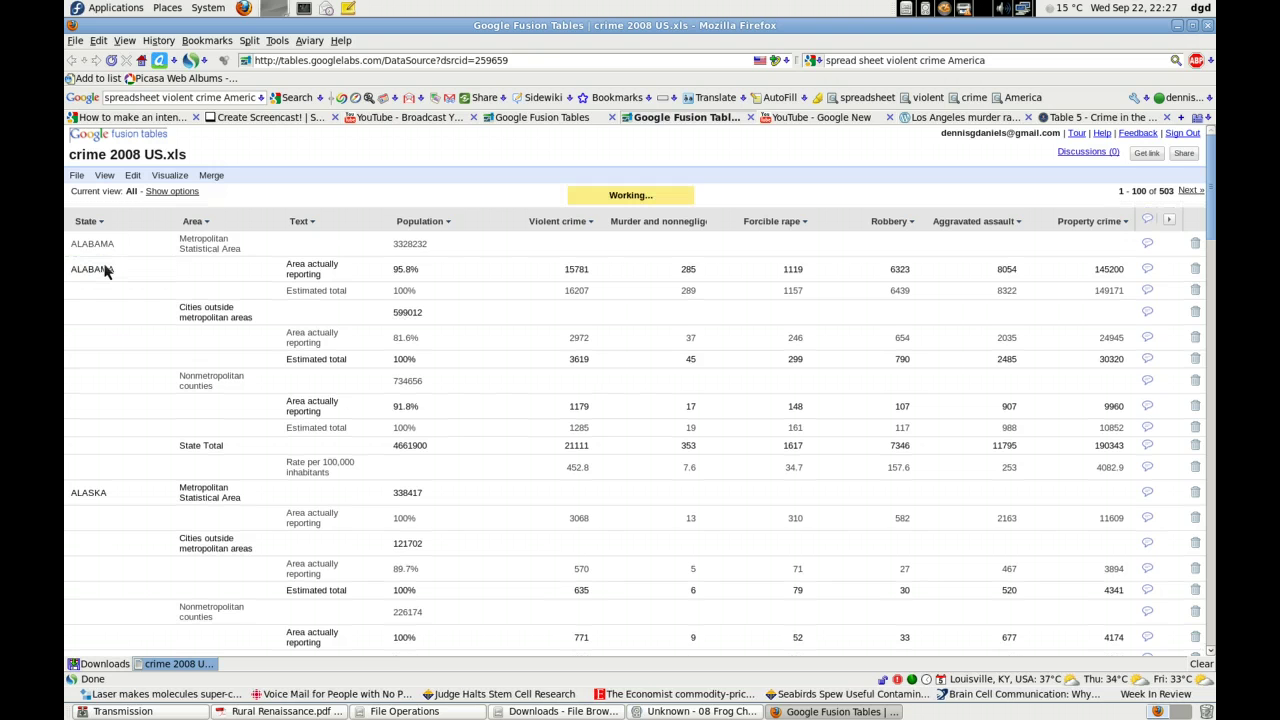
pyautogui.click(112, 298)
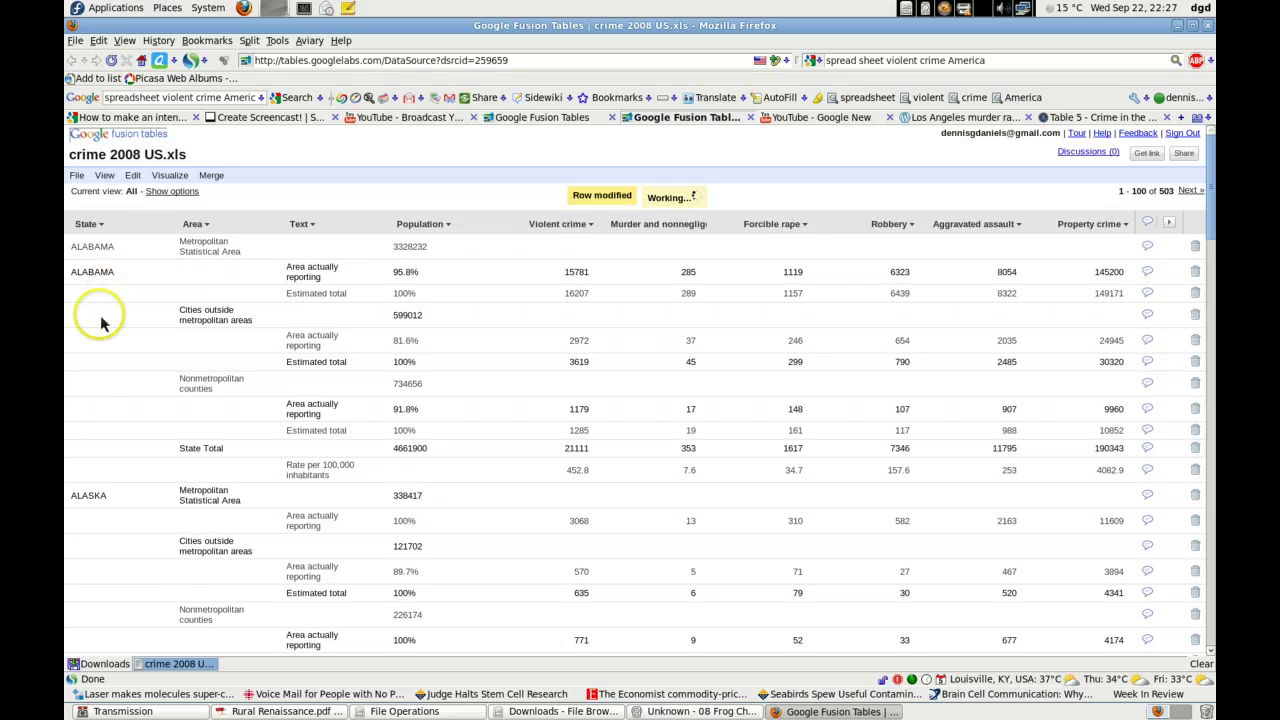
# Enter ALASKA in Alaska's 'area actually reporting' State cell, fixing the typo.
pyautogui.click(124, 519)
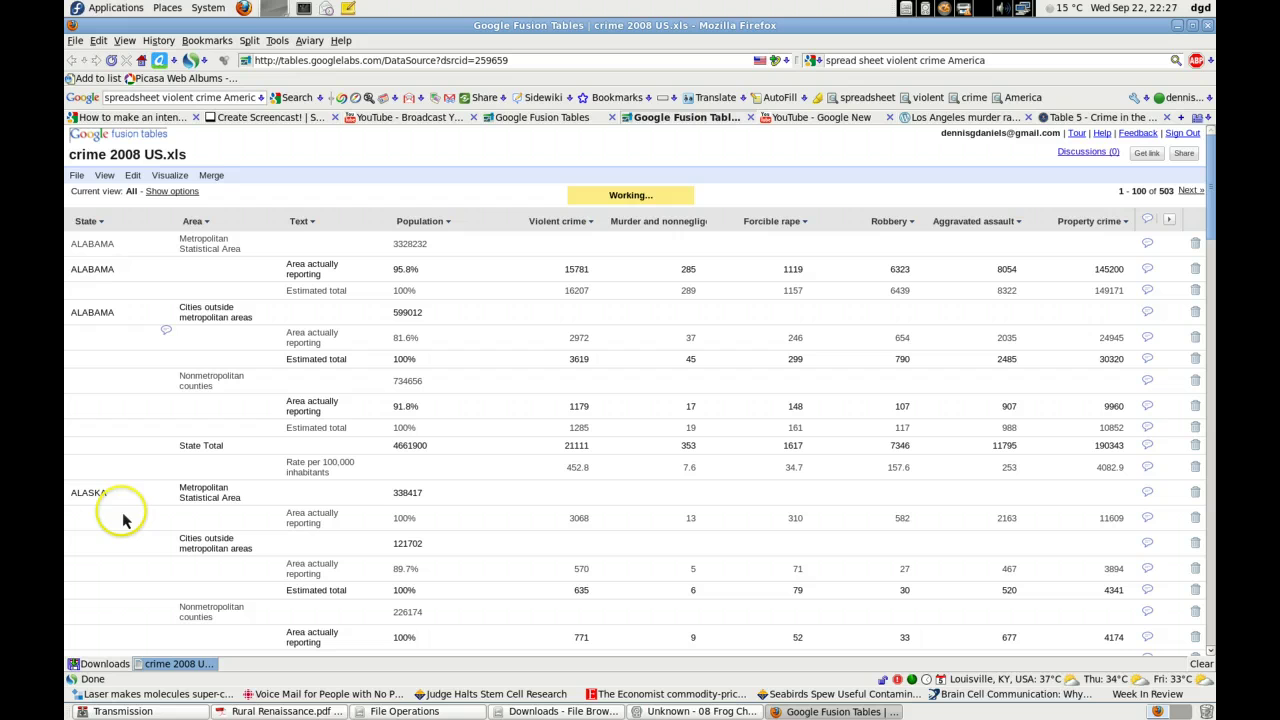
pyautogui.click(110, 525)
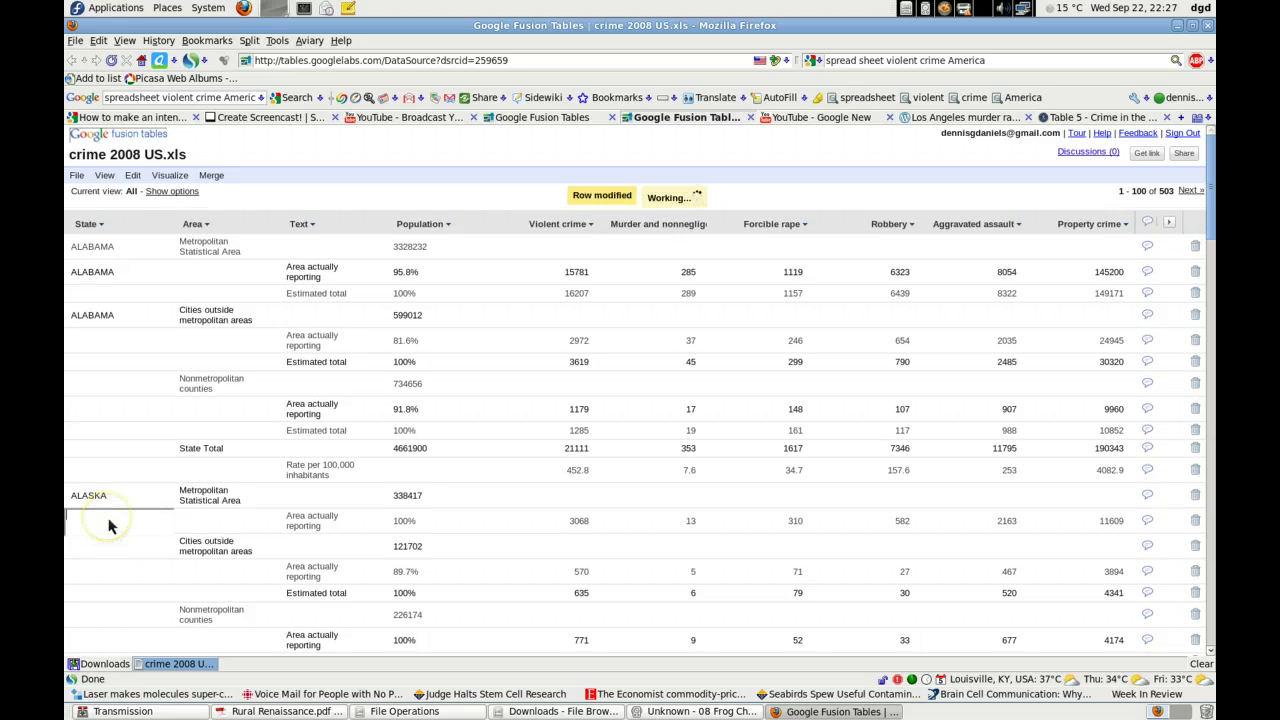
pyautogui.write('A;l')
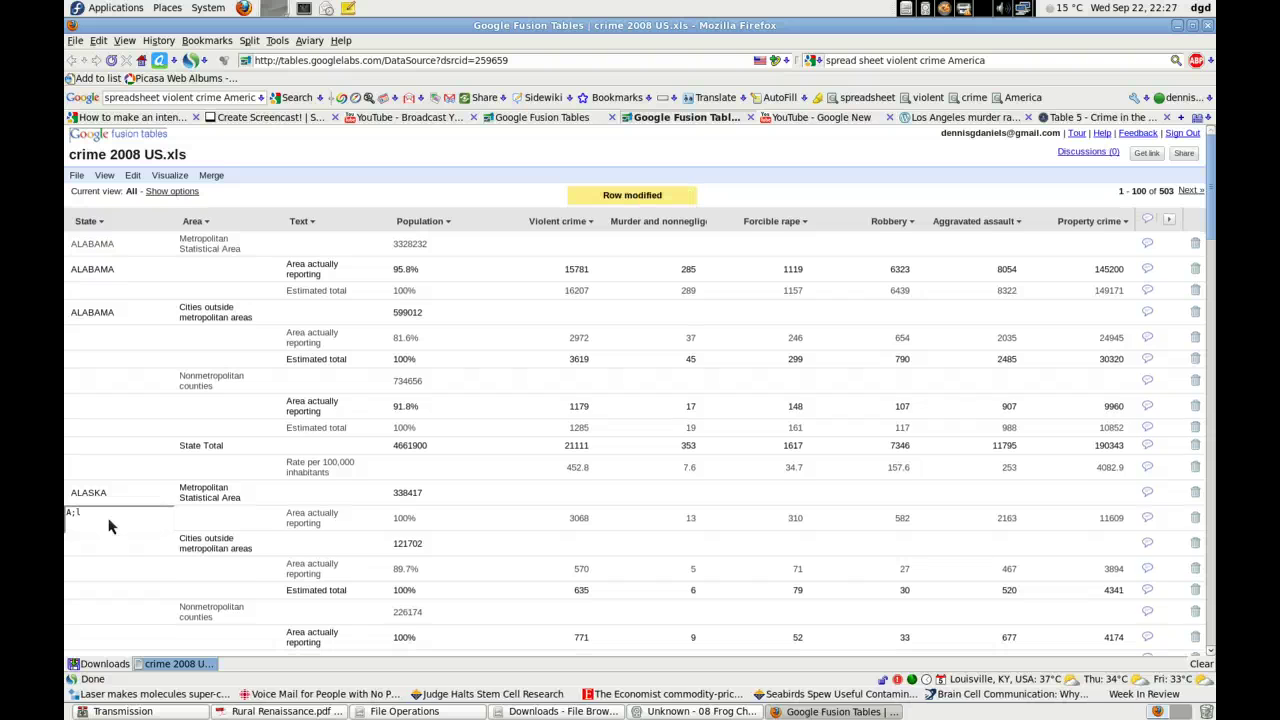
pyautogui.click(100, 522)
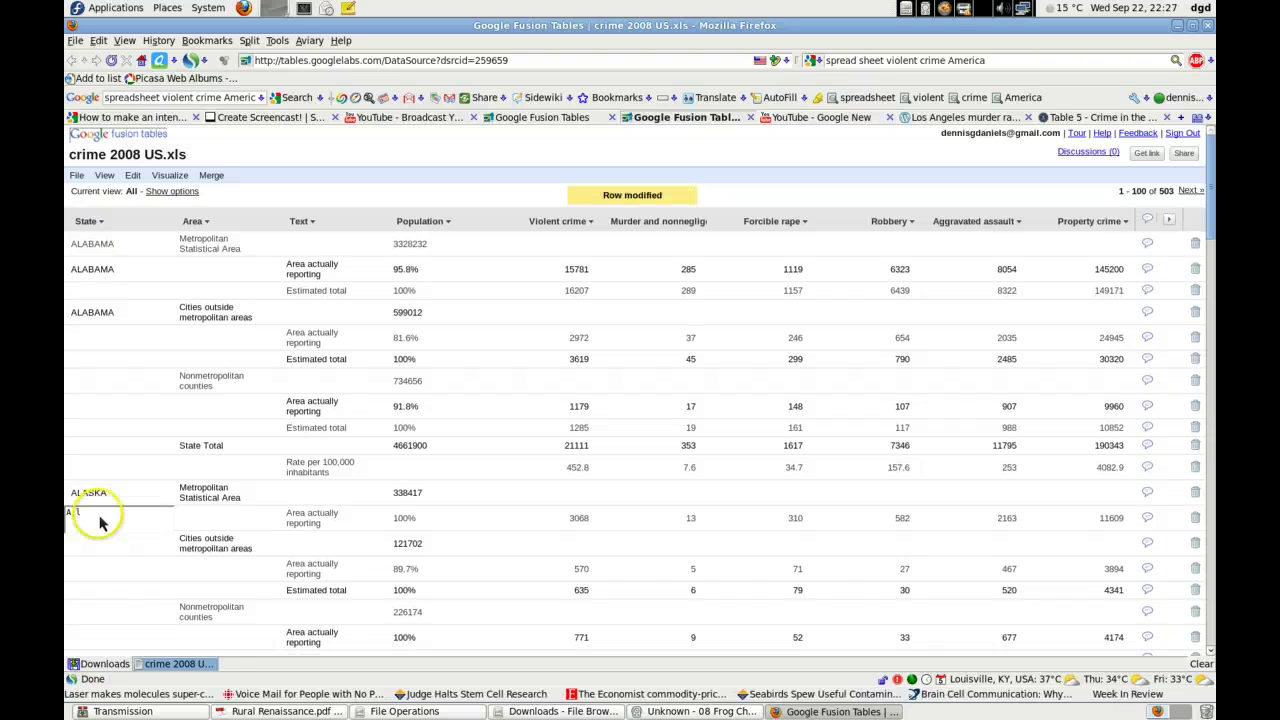
pyautogui.press('BackSpace')
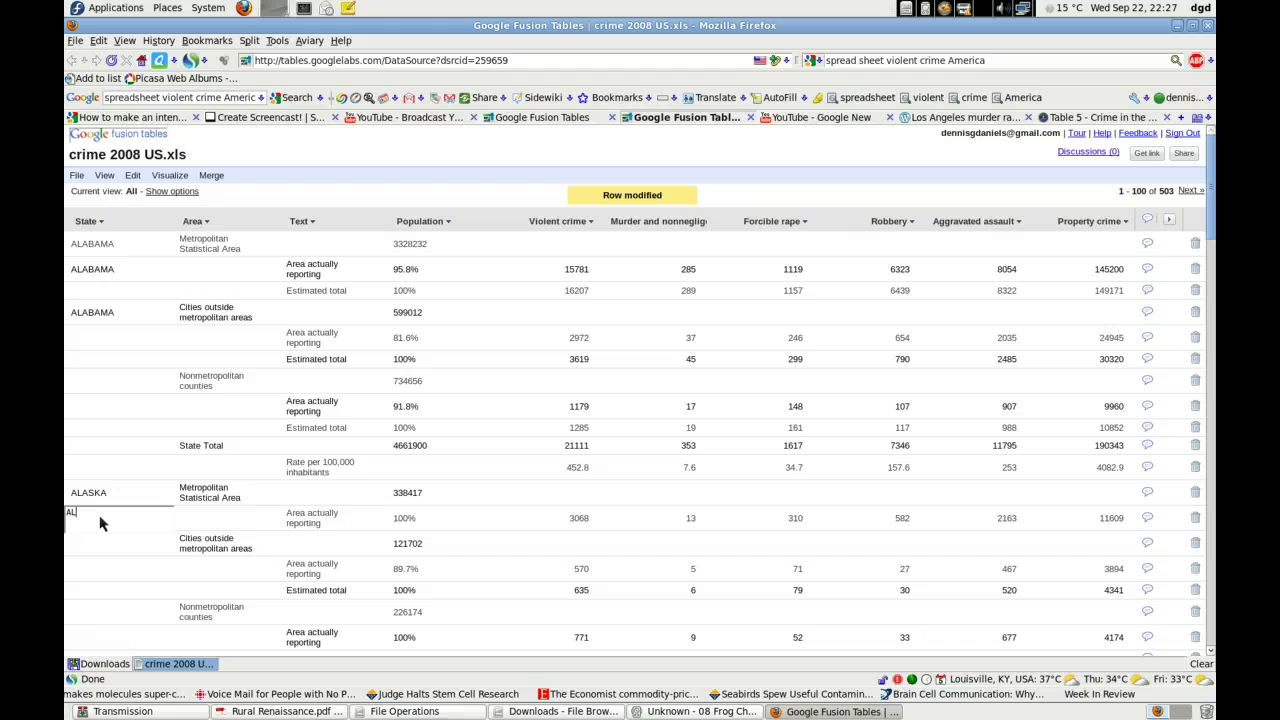
pyautogui.write('LASKA')
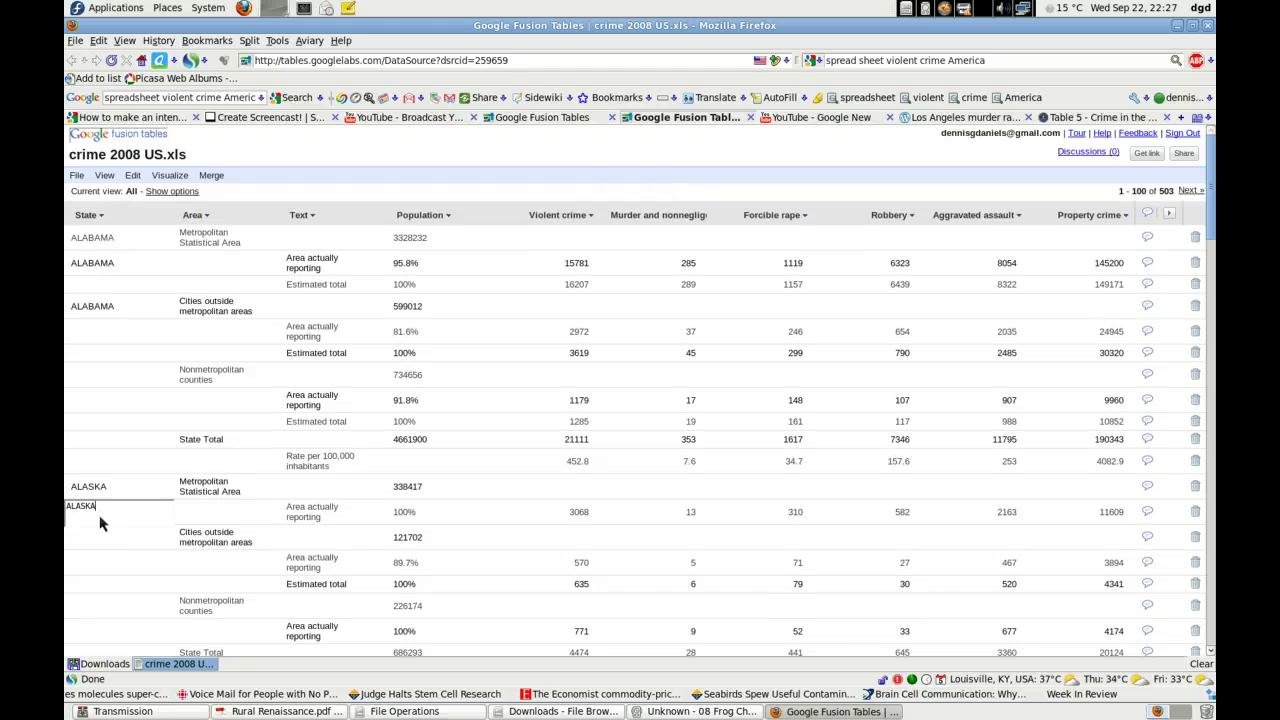
pyautogui.moveTo(102, 516); pyautogui.dragTo(85, 543)
pyautogui.click(90, 546)
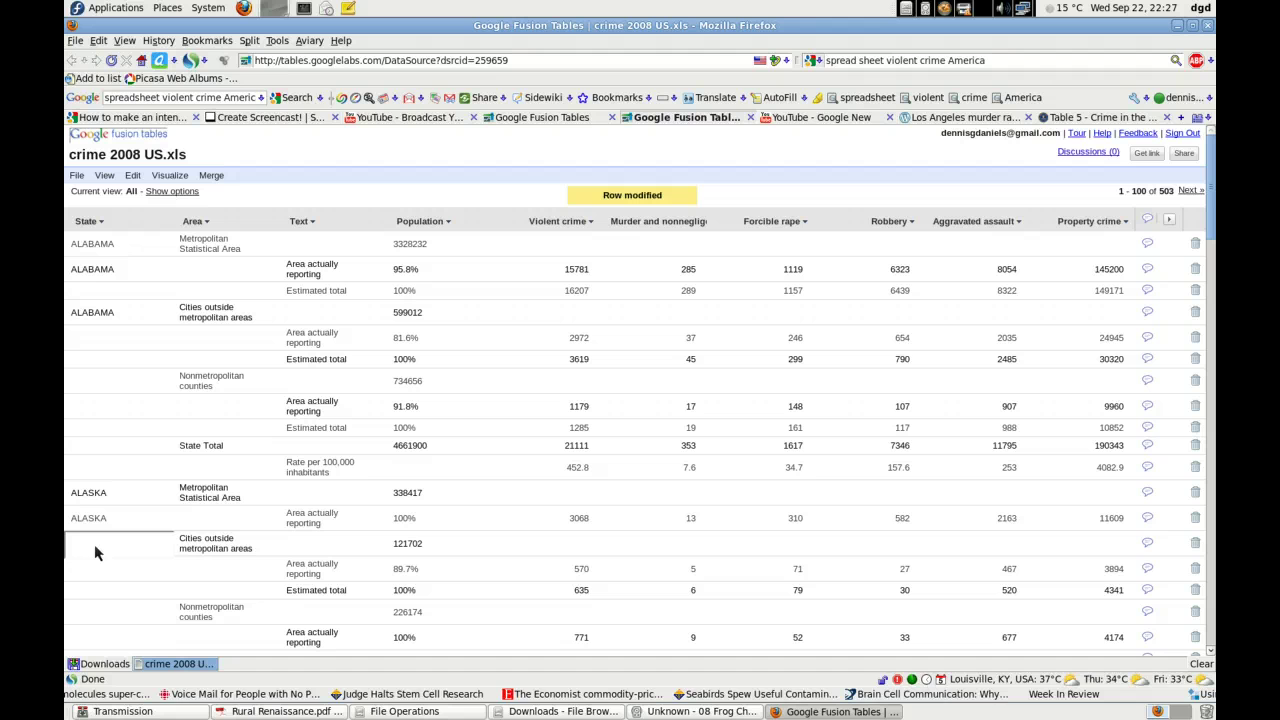
# Enter ALASKA in Alaska's 'cities outside' State cell.
pyautogui.click(106, 545)
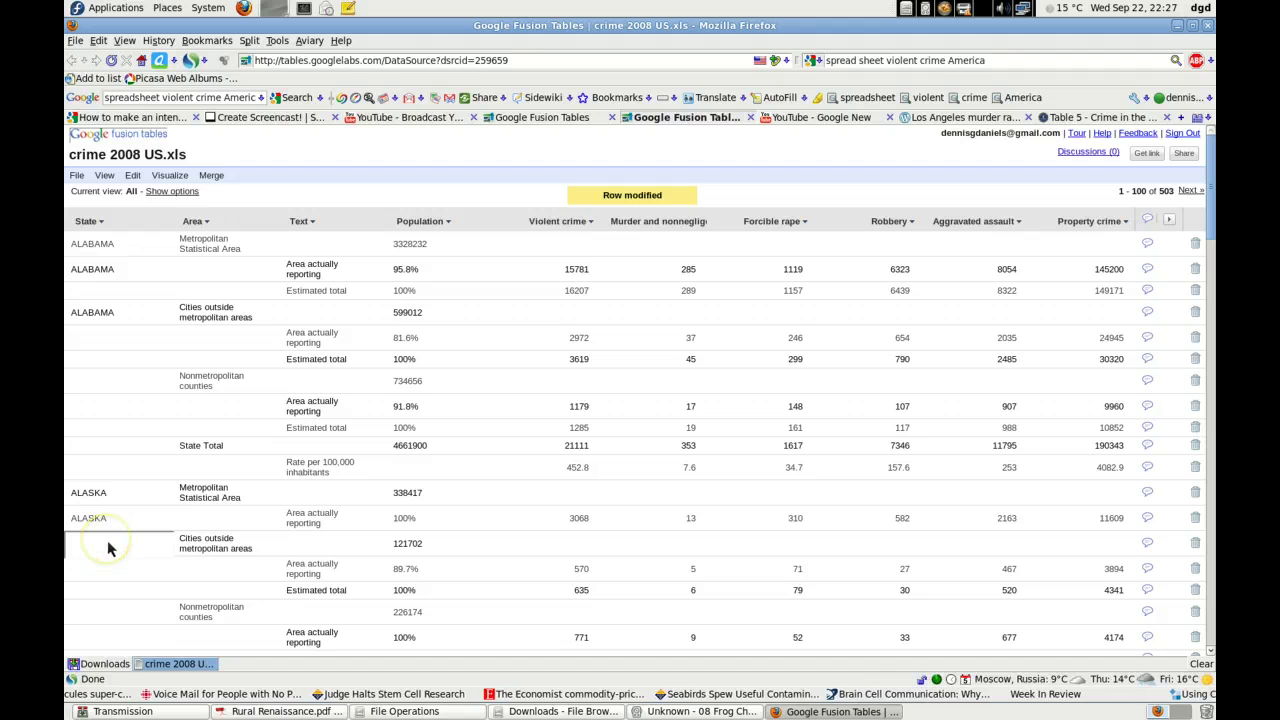
pyautogui.write('ALASKA')
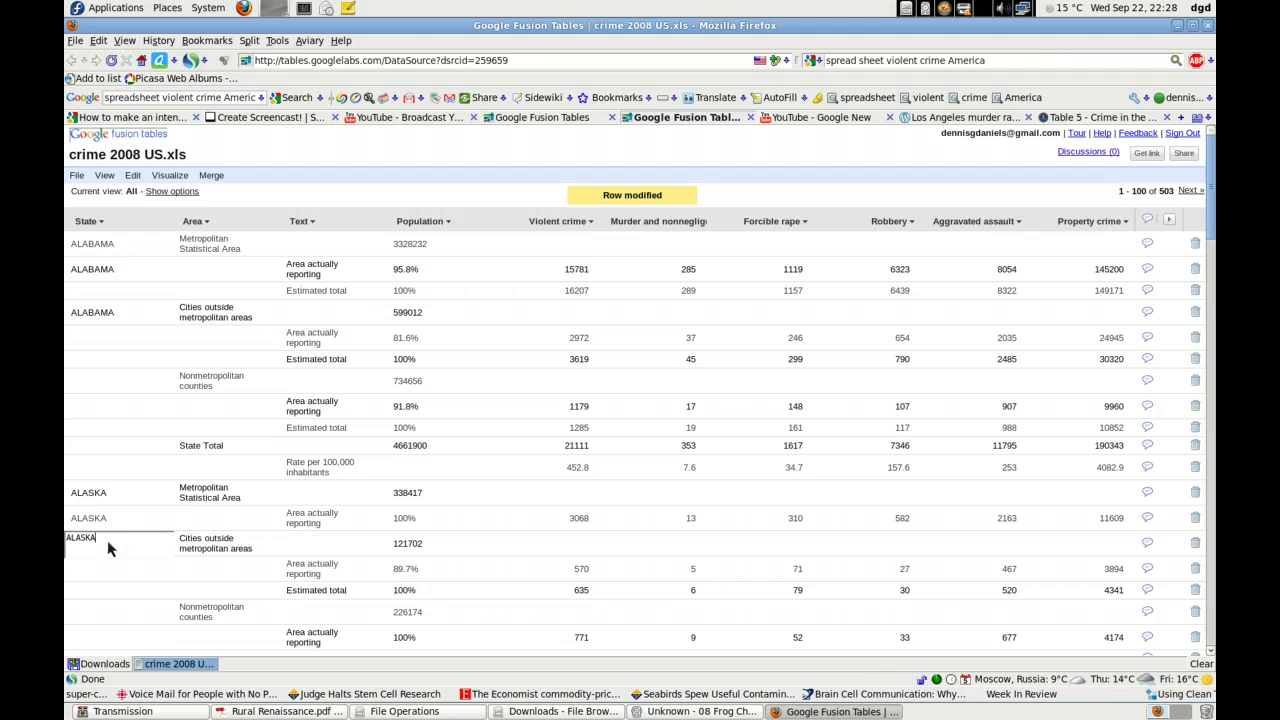
pyautogui.click(103, 460)
pyautogui.press('Return')
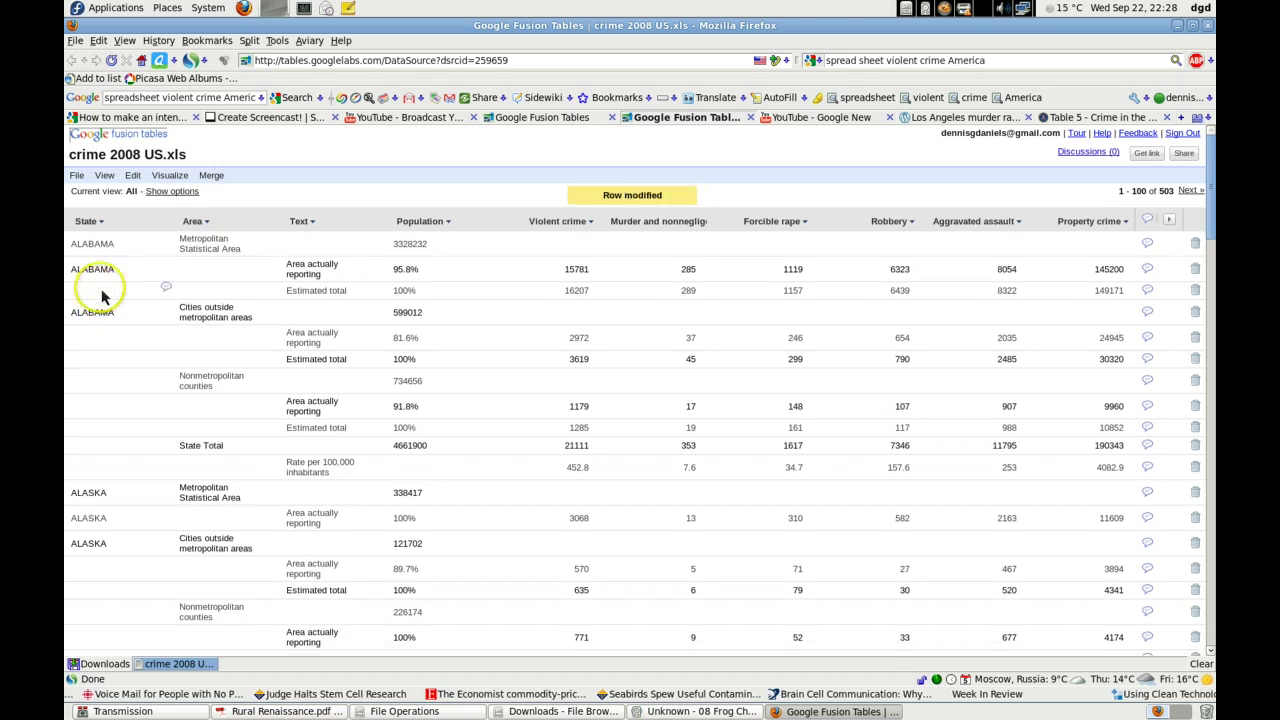
# Enter ALABMAMA as the State value for Alabama's Estimated total row.
pyautogui.click(102, 292)
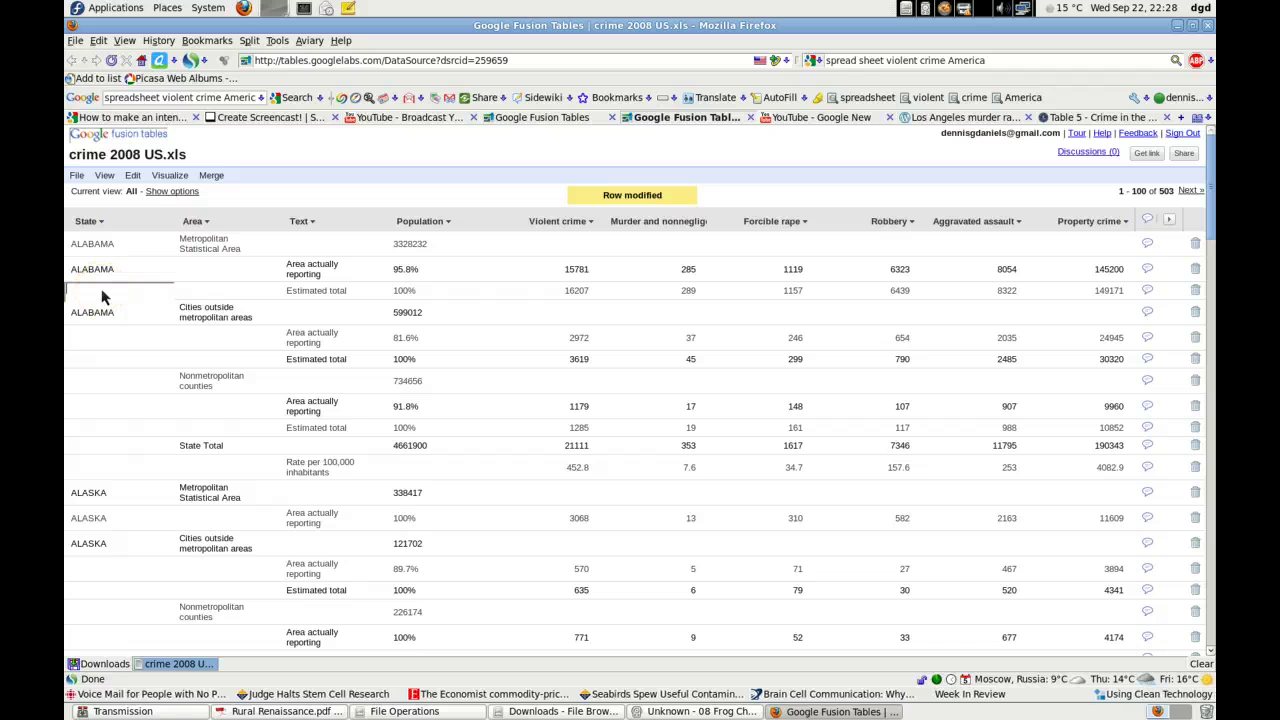
pyautogui.write('ALA')
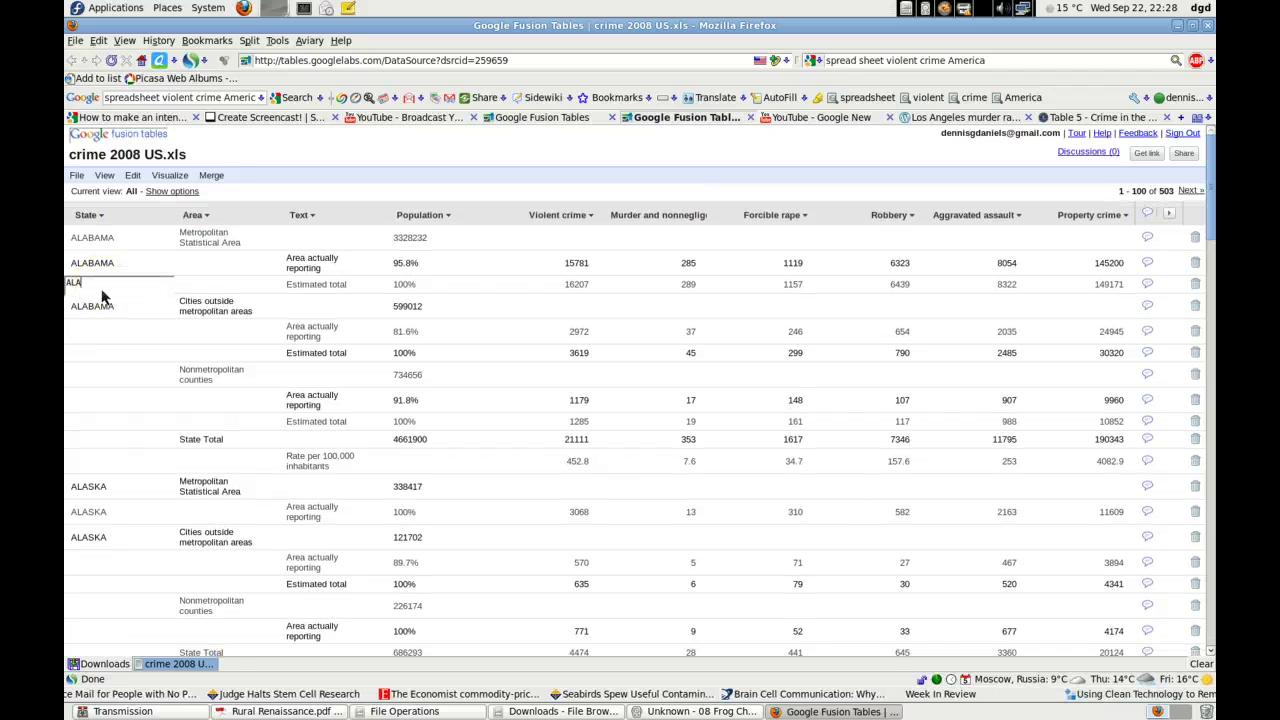
pyautogui.write('BMA')
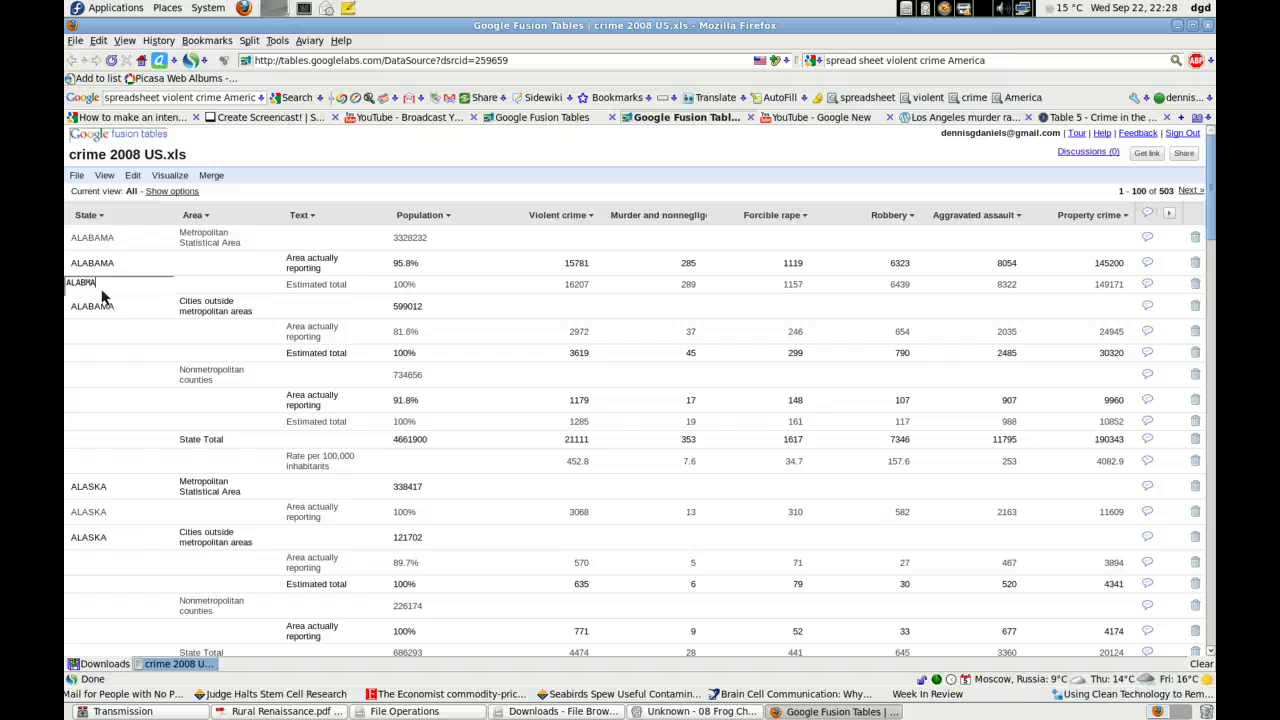
pyautogui.write('MA')
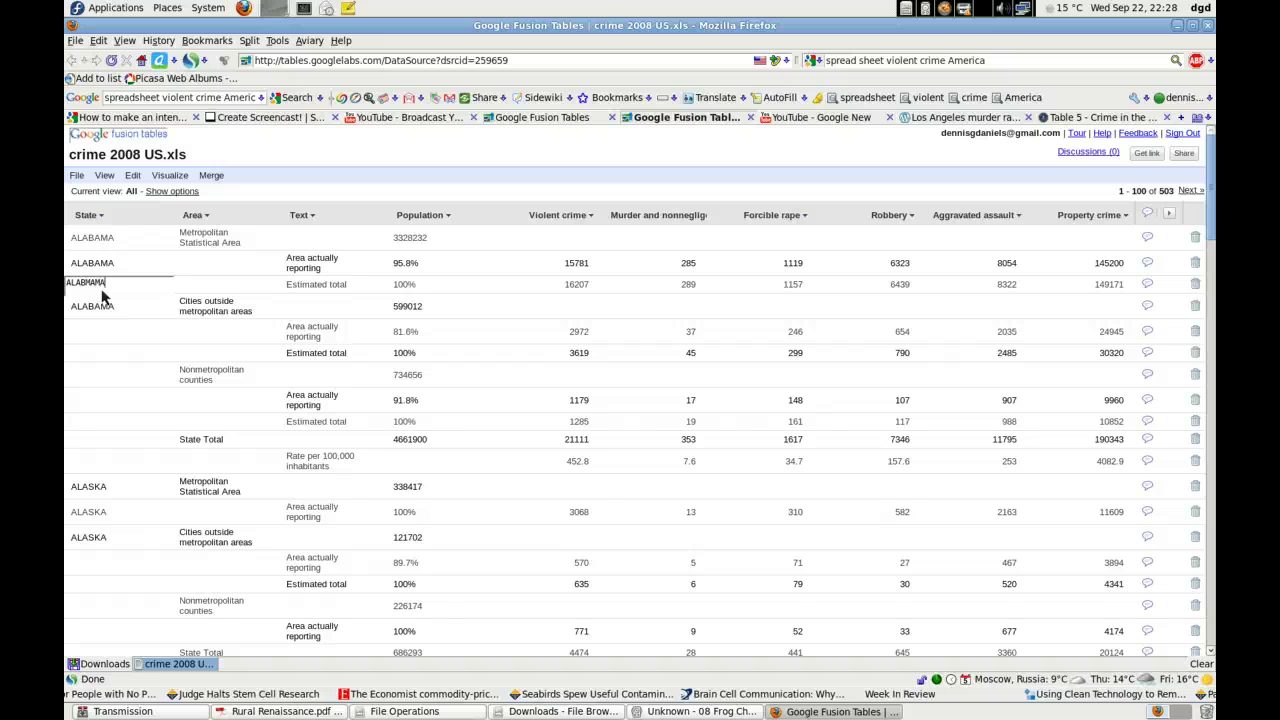
pyautogui.press('Return')
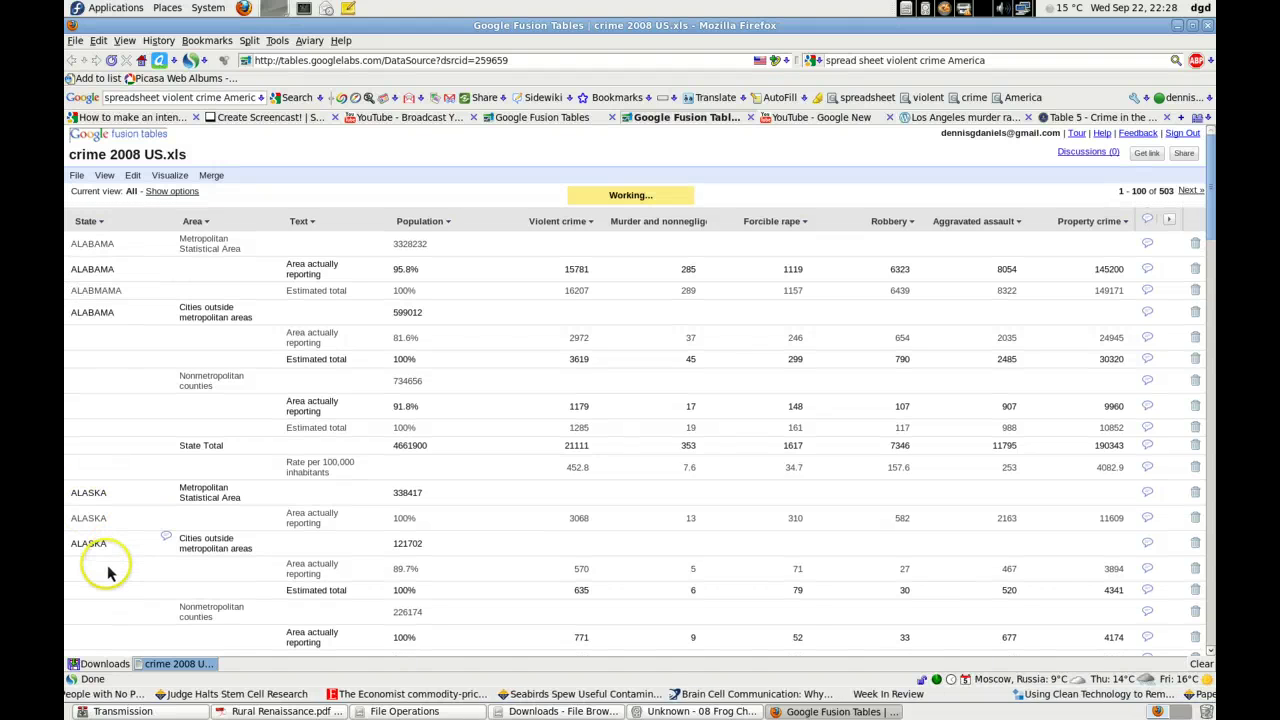
# Start filling the next empty State cell; stray 'LASKA' keystrokes open Quick Find, then Ctrl+S opens Save As.
pyautogui.click(101, 570)
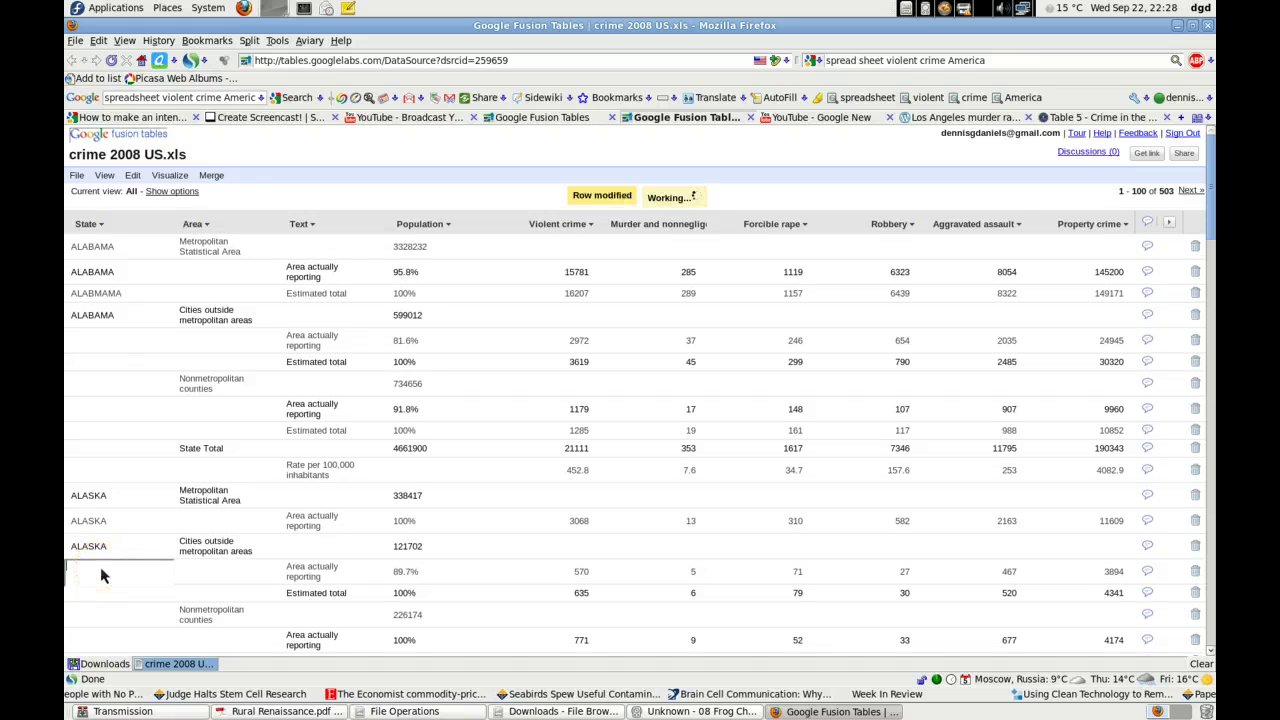
pyautogui.write('A')
pyautogui.click(237, 446)
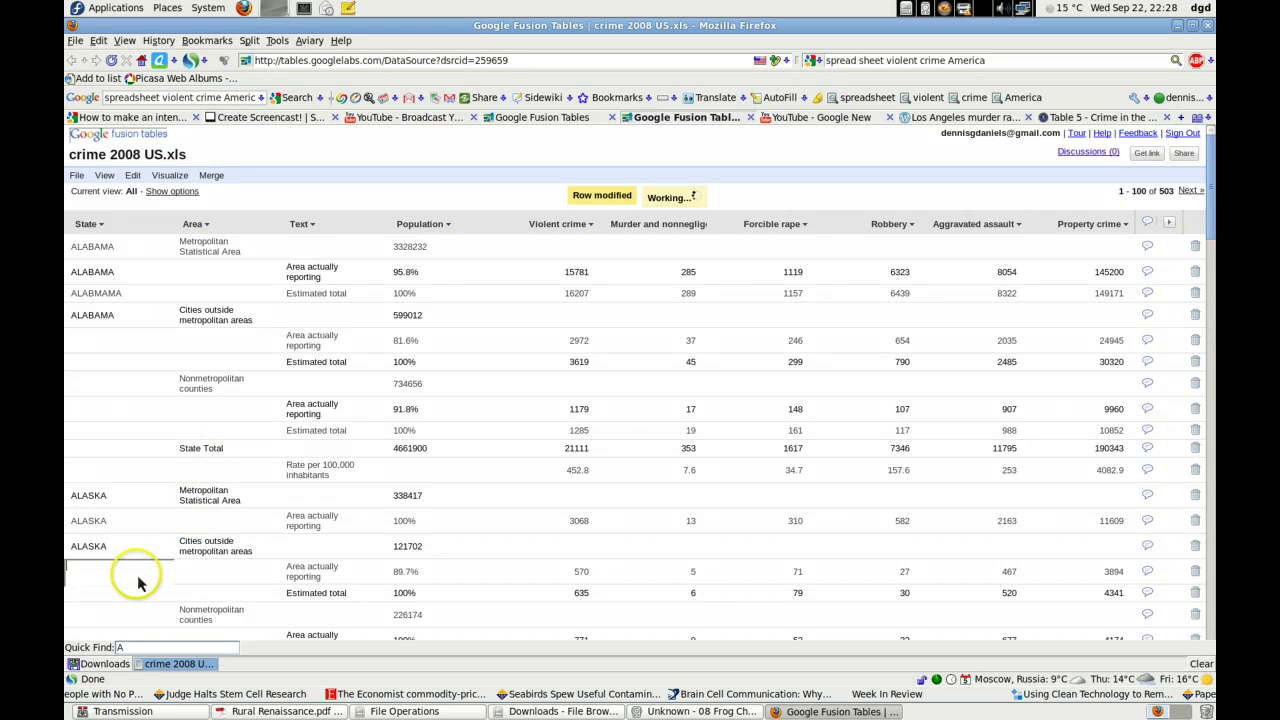
pyautogui.write('LASKA')
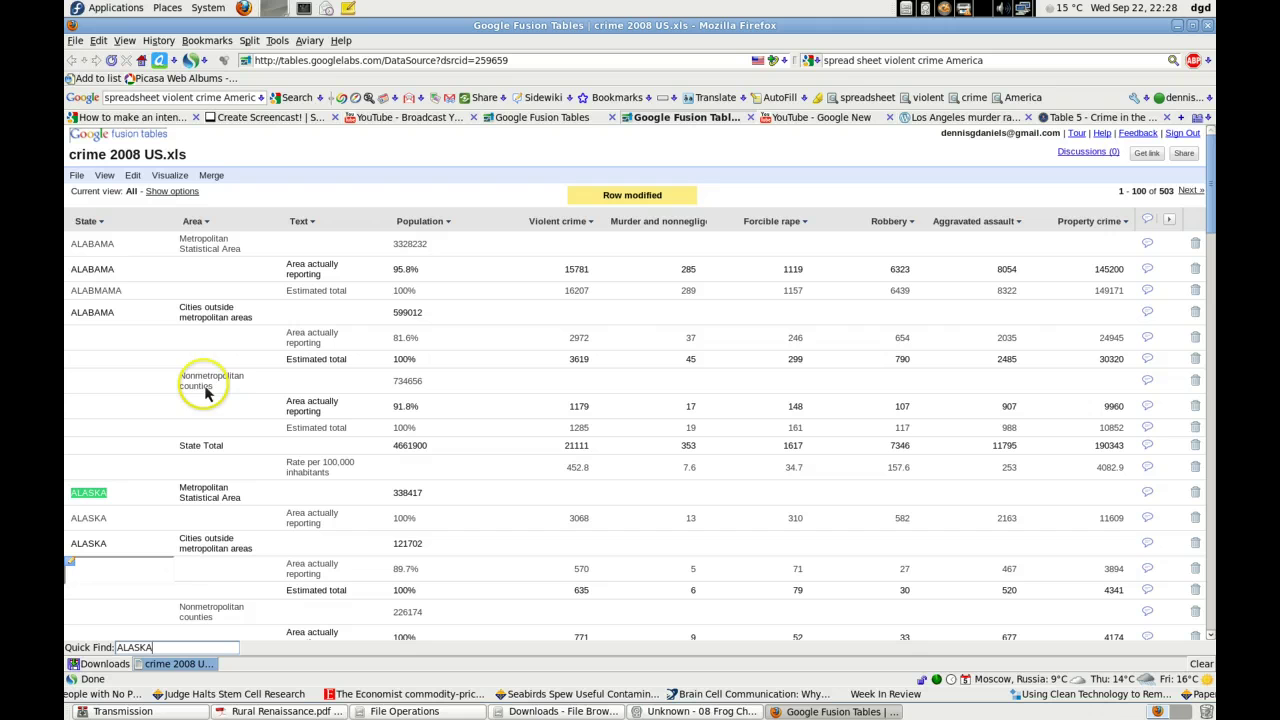
pyautogui.press('BackSpace')
pyautogui.press('BackSpace')
pyautogui.press('BackSpace')
pyautogui.write('l')
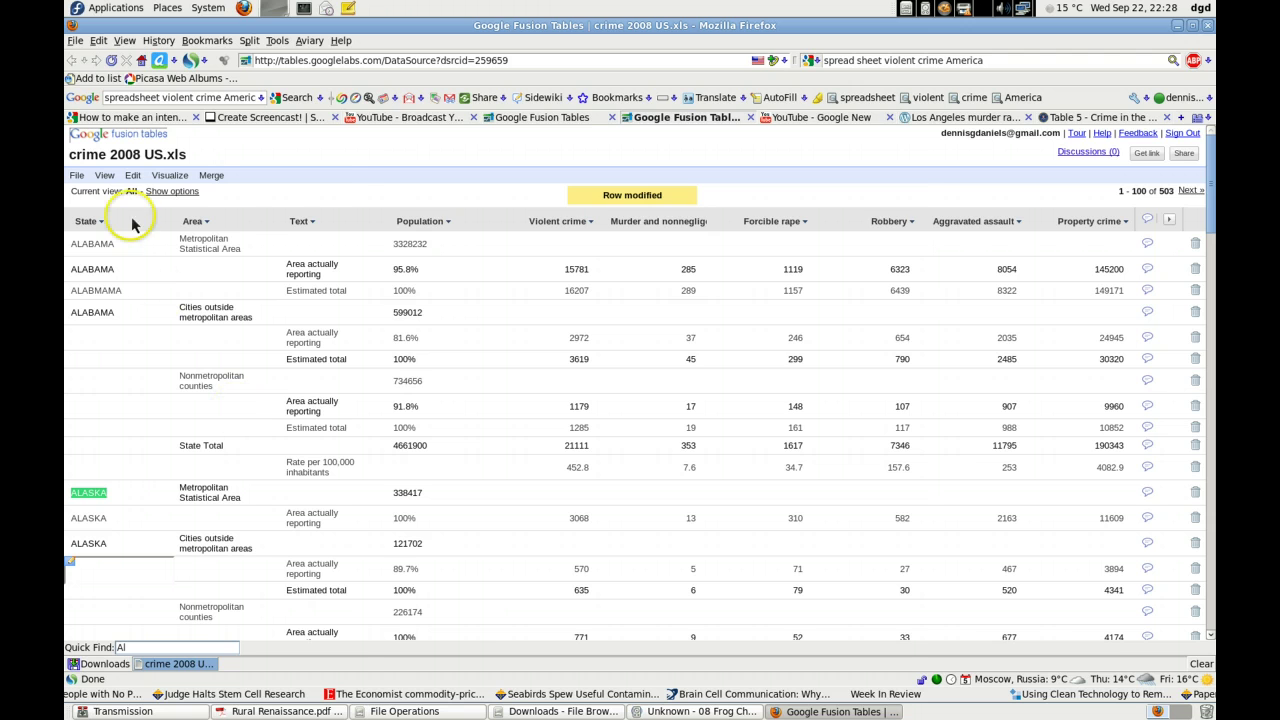
pyautogui.hotkey('ctrl', 's')
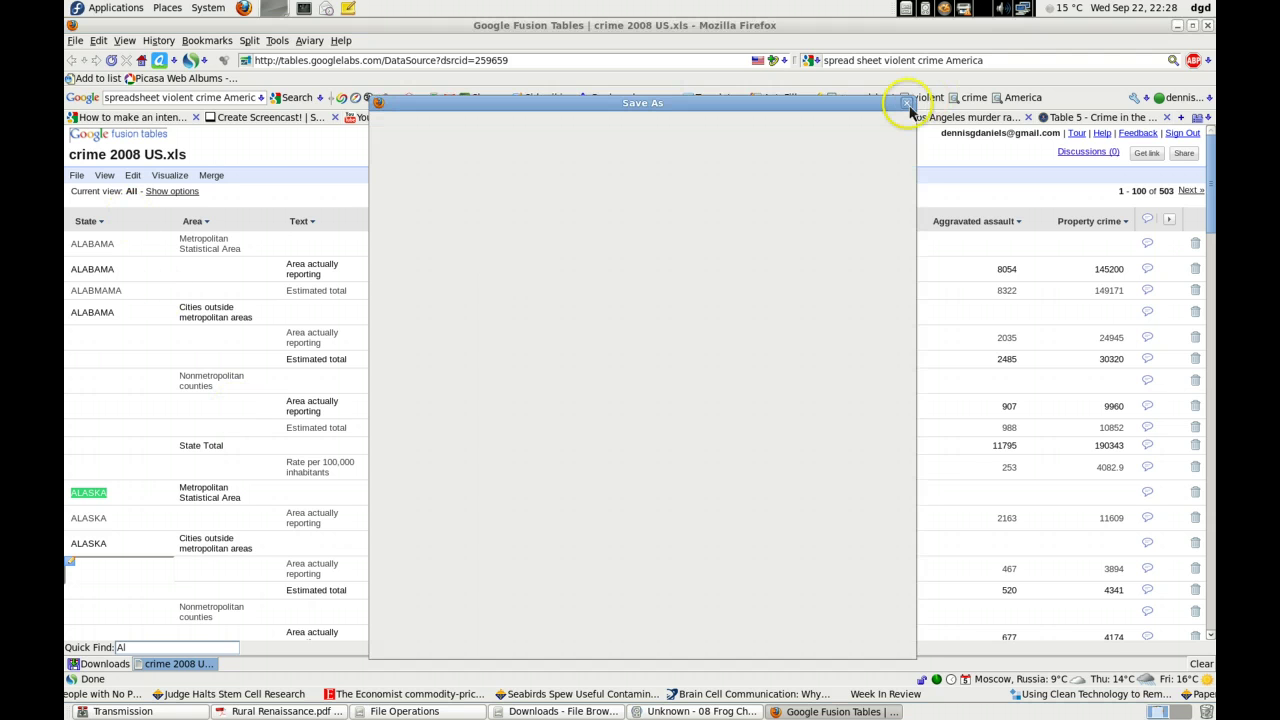
# Dismiss the Save As window, browse the Visualize chart types, then close them without choosing.
pyautogui.click(176, 180)
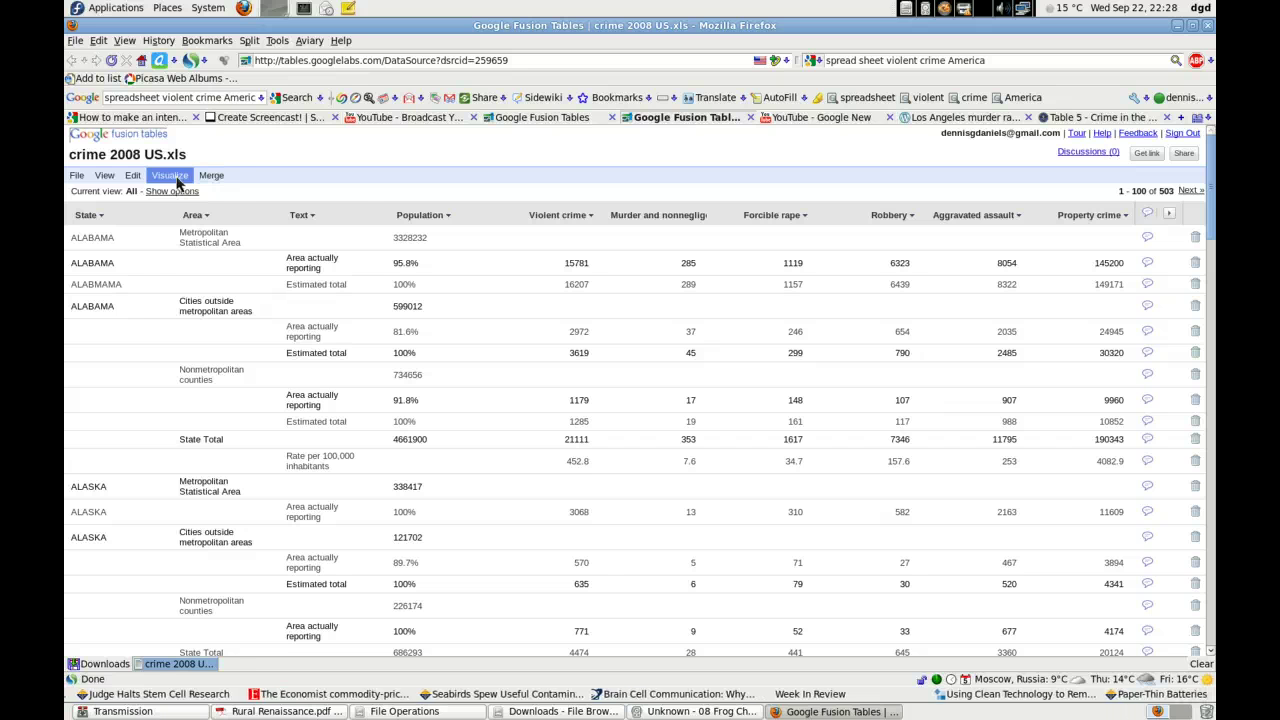
pyautogui.click(177, 180)
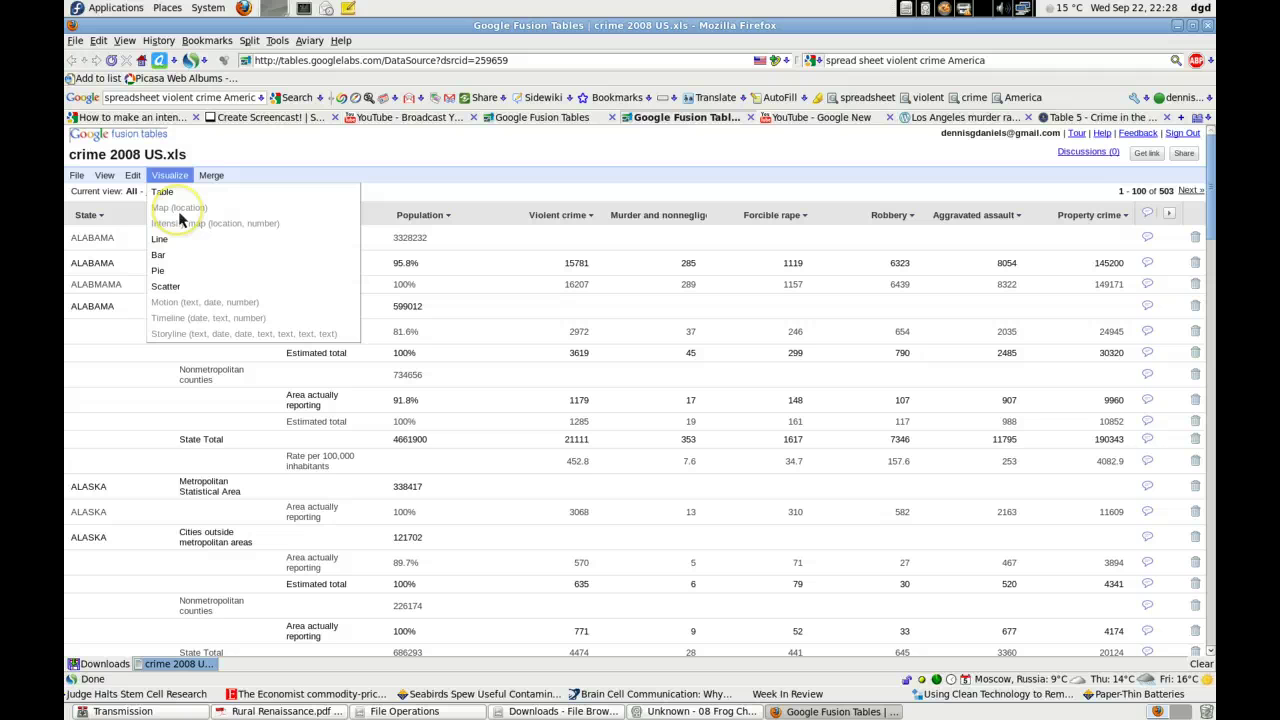
pyautogui.moveTo(179, 207)
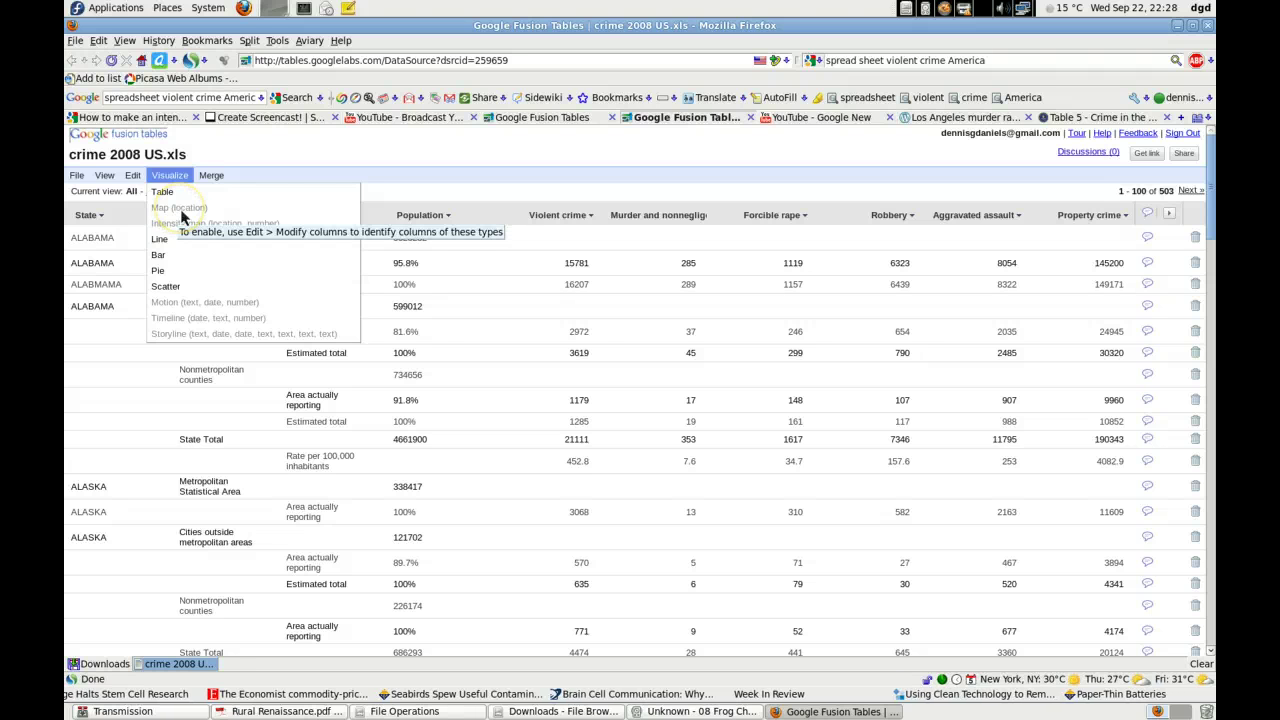
pyautogui.click(352, 163)
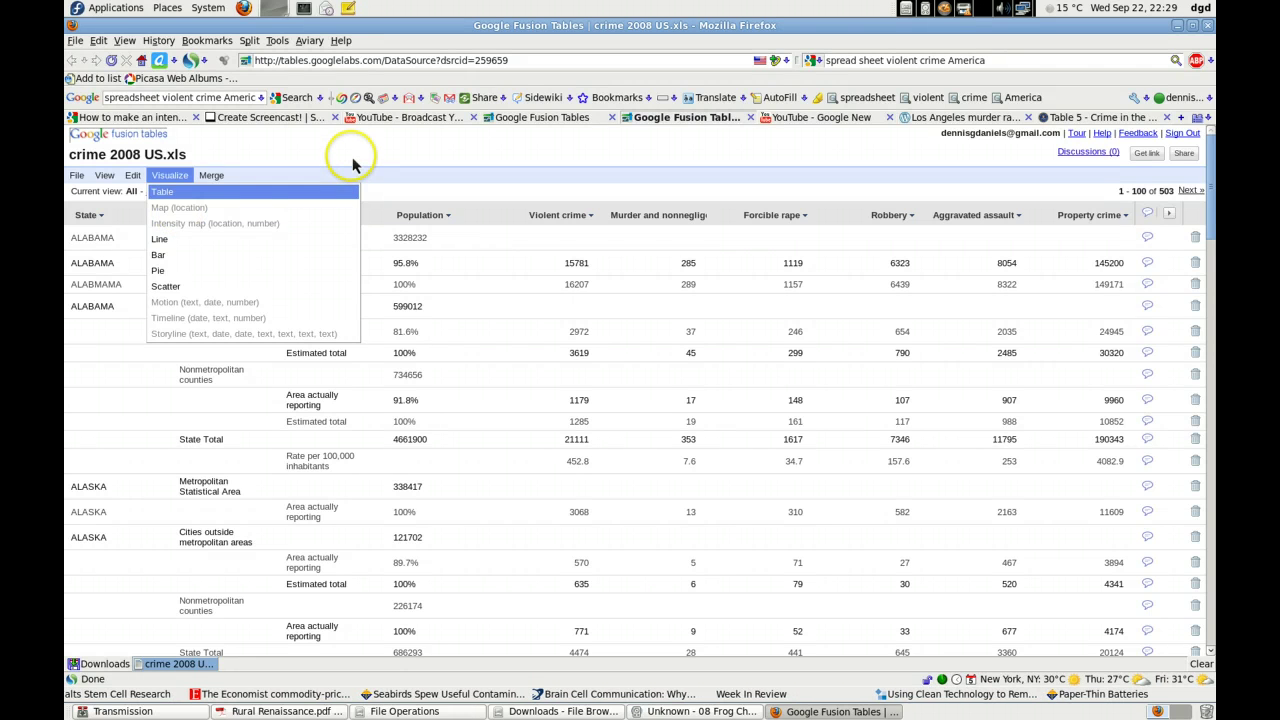